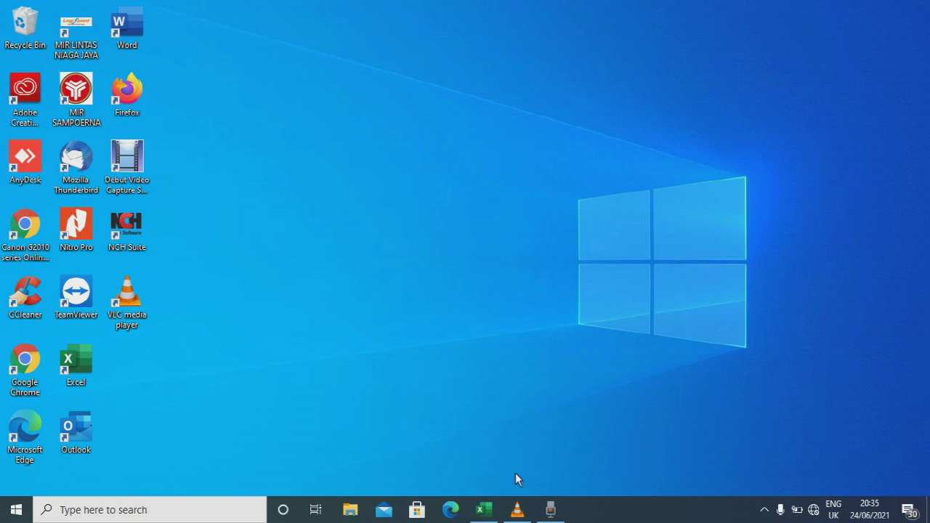
Switch to the Excel workbook and review the table's column headers A to E, row labels A to E and numbers in C3:G7
left_click(487, 512)
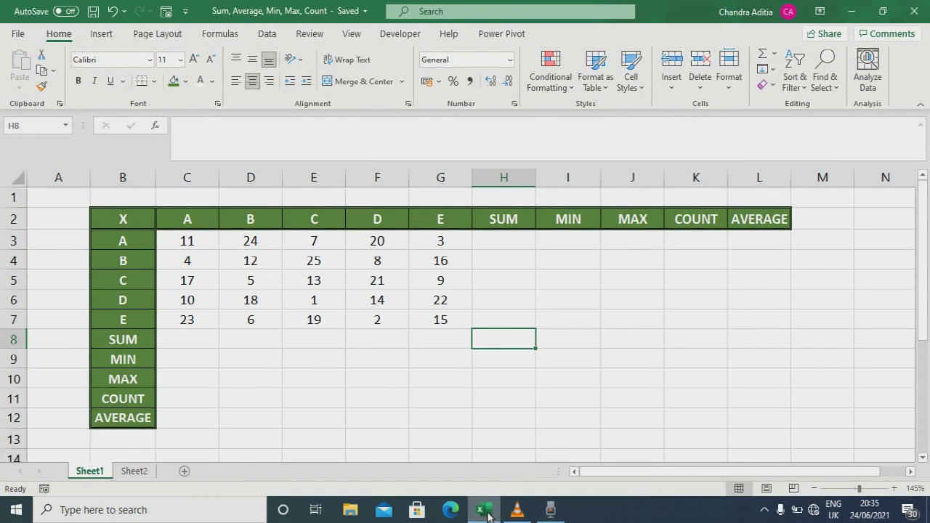
left_click_drag(169, 225, 439, 222)
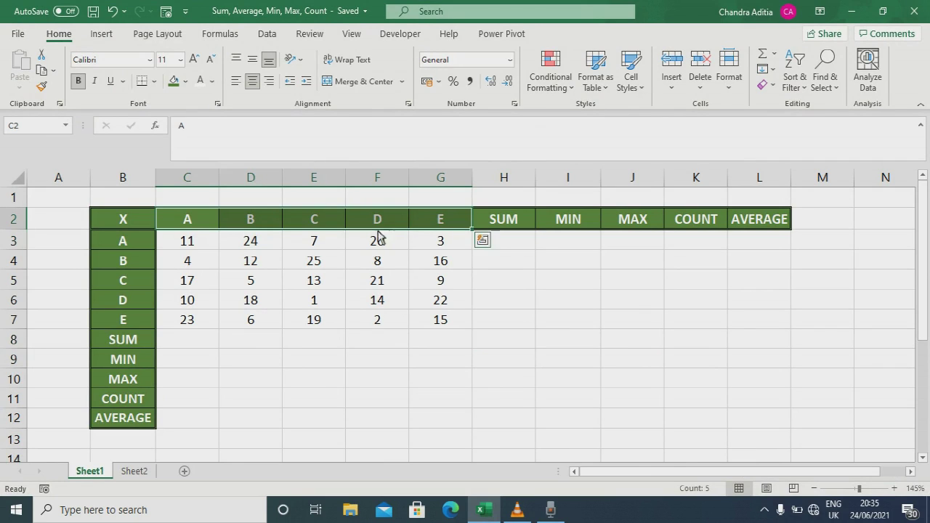
left_click_drag(136, 241, 138, 320)
left_click(138, 321)
left_click_drag(201, 245, 444, 322)
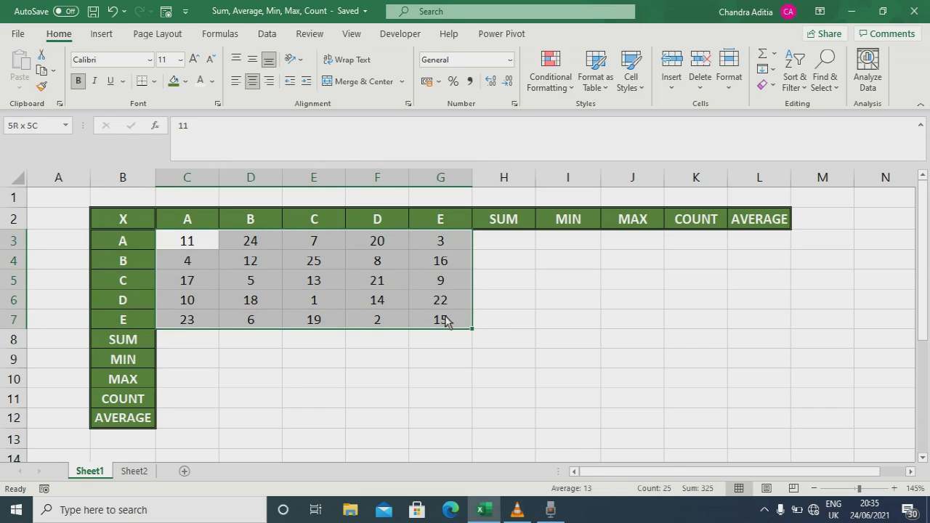
Enter the formula =SUM(C3:G3) in cell H3 to total row A
left_click(508, 244)
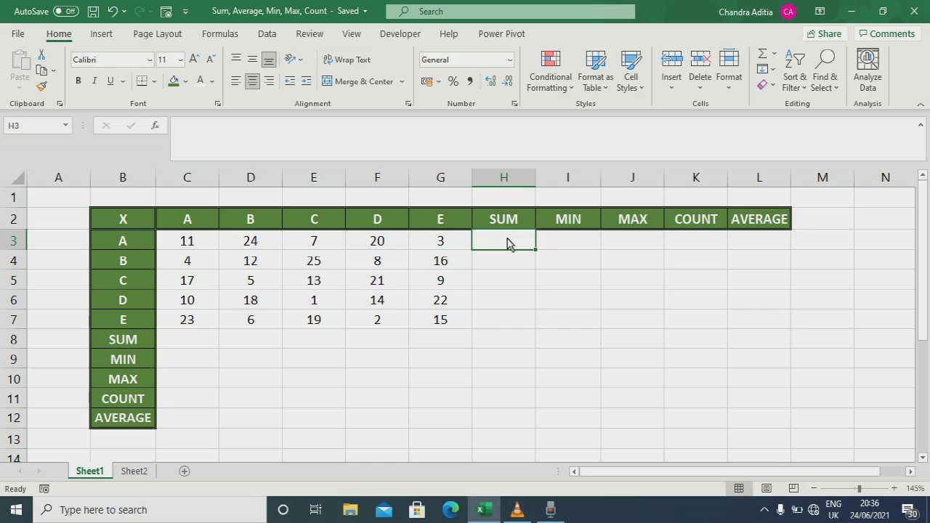
type("=sum(")
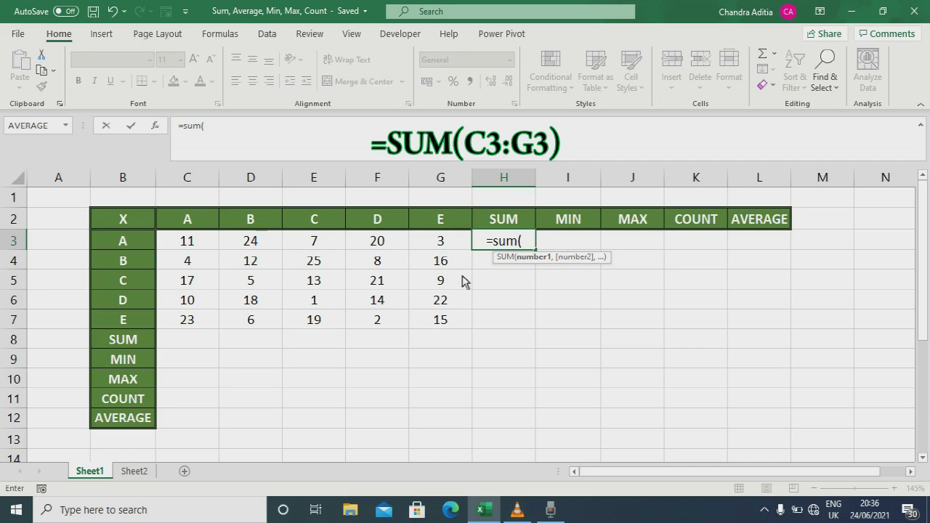
left_click(198, 247)
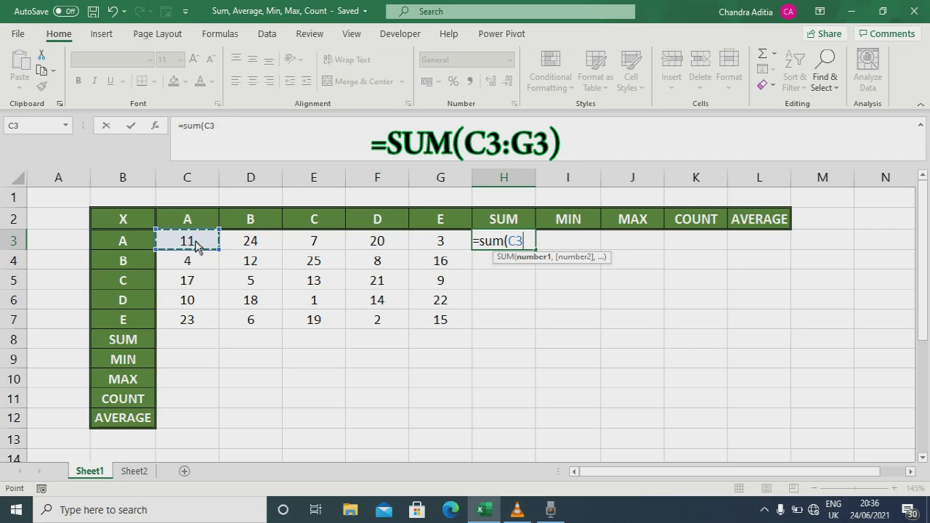
key("F8")
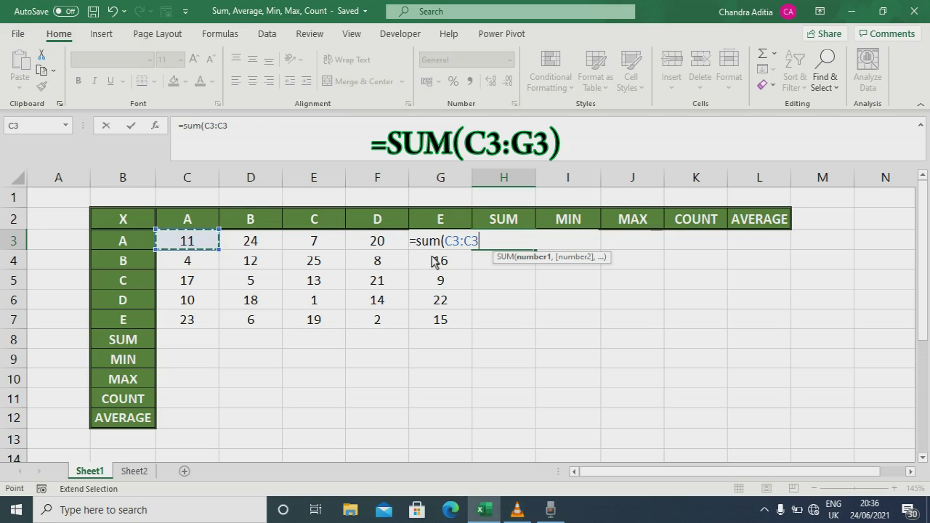
key("Right")
key("Right")
key("Right")
key("Right")
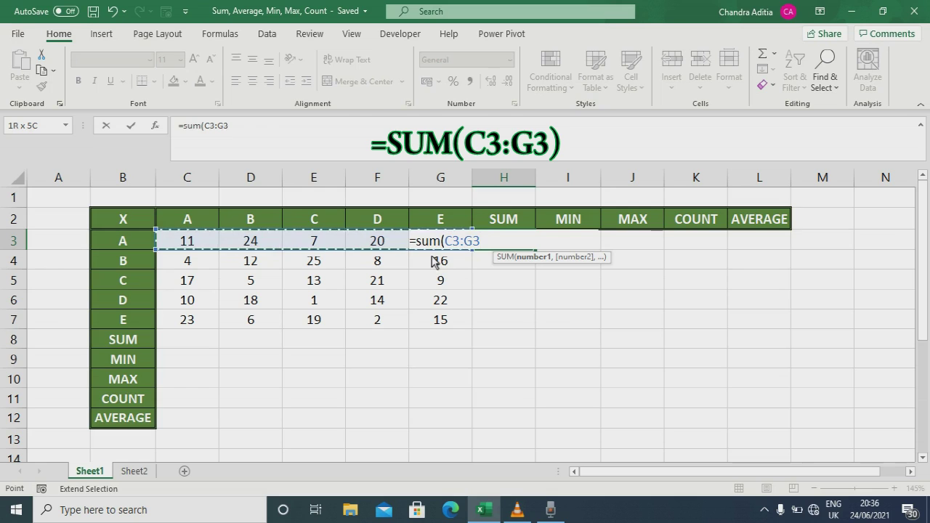
type(")")
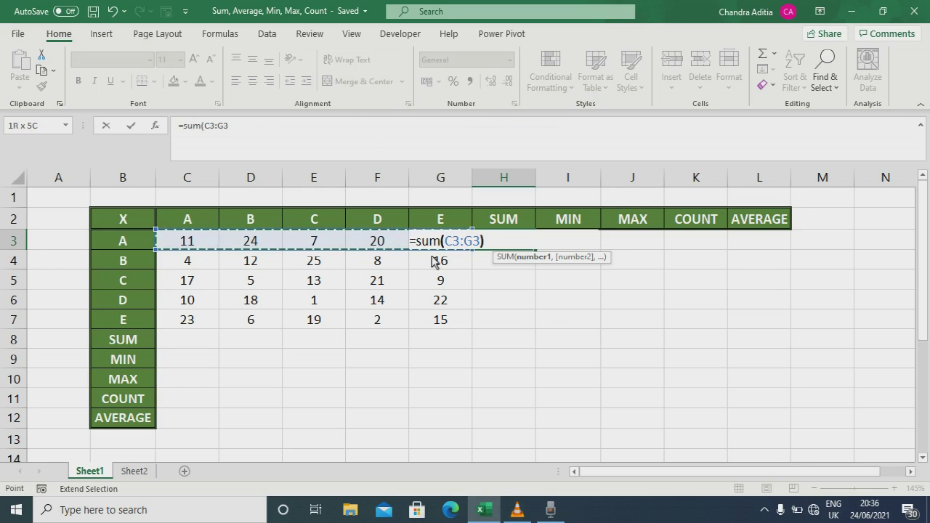
key("Return")
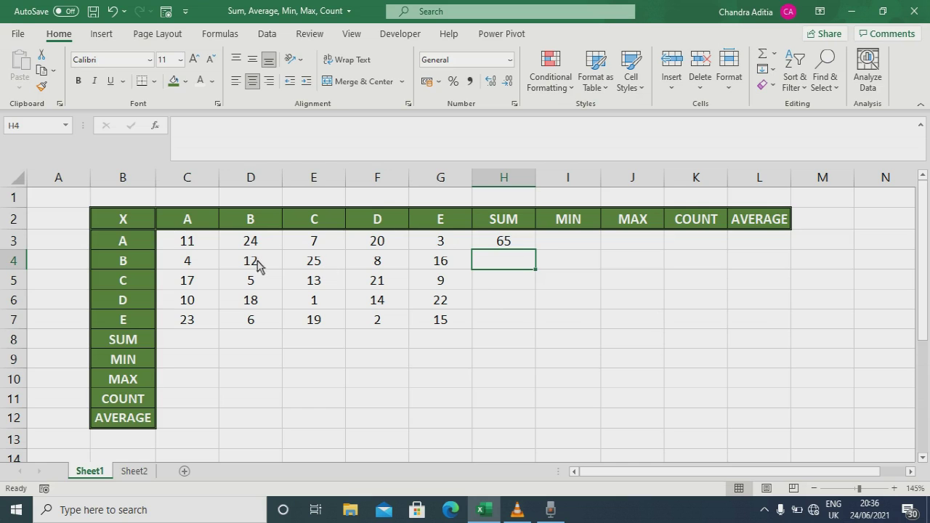
Check the range C3:G3 against the row A total, and copy the SUM formula from H3 down through H7
left_click(201, 250)
key("shift+Right")
key("shift+Right")
key("shift+Right")
key("shift+Right")
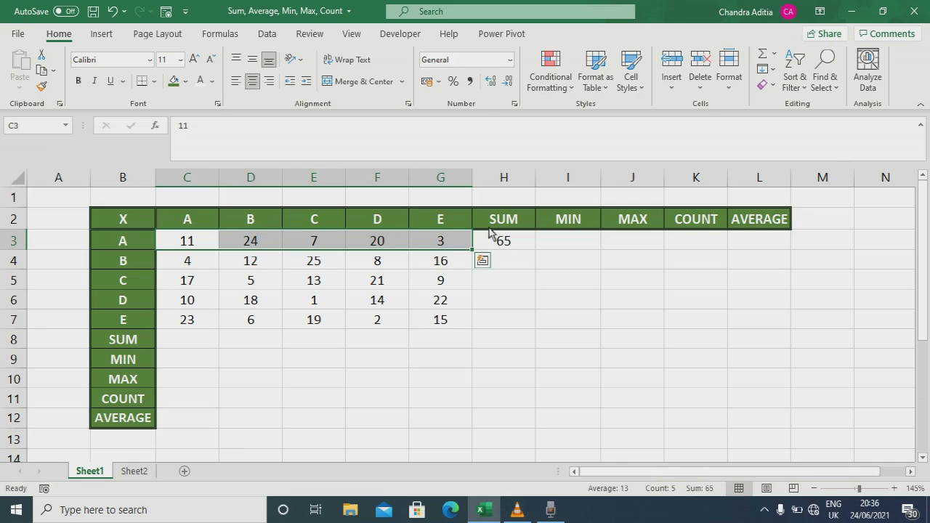
left_click(507, 244)
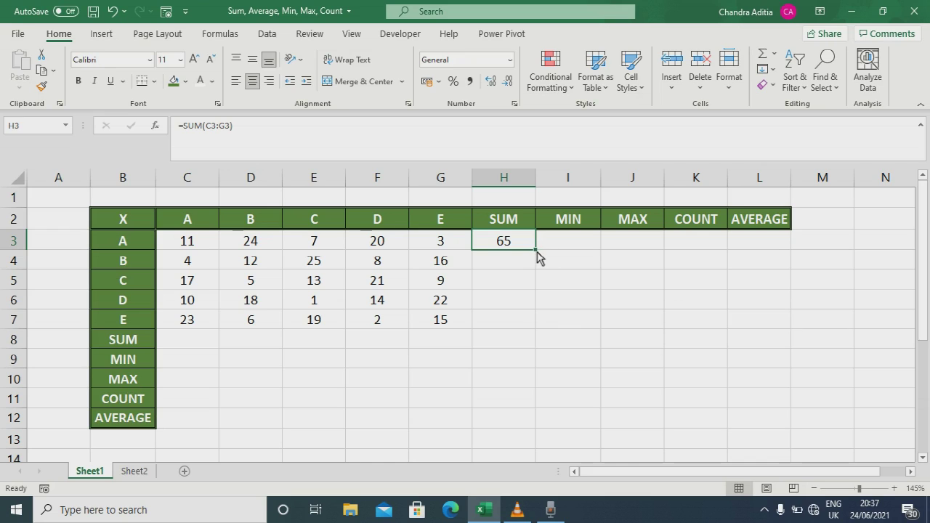
left_click_drag(536, 255, 529, 327)
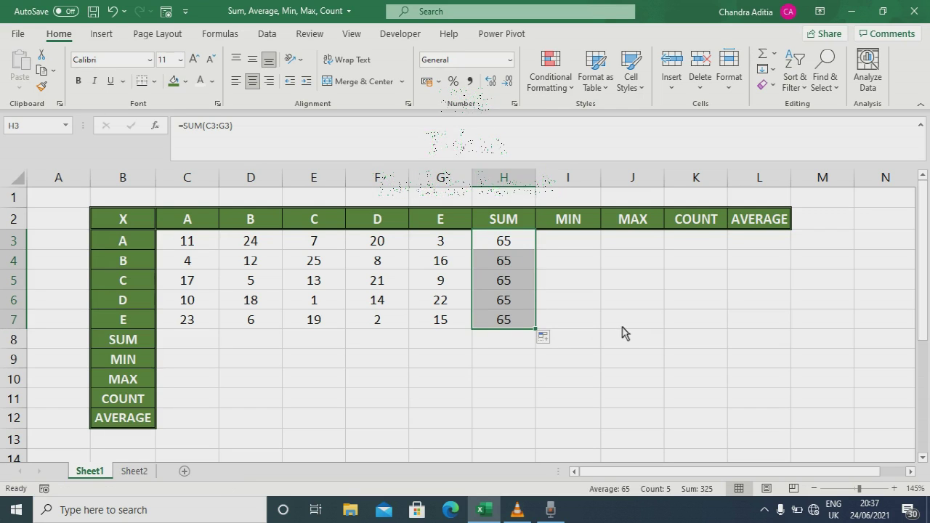
left_click(523, 243)
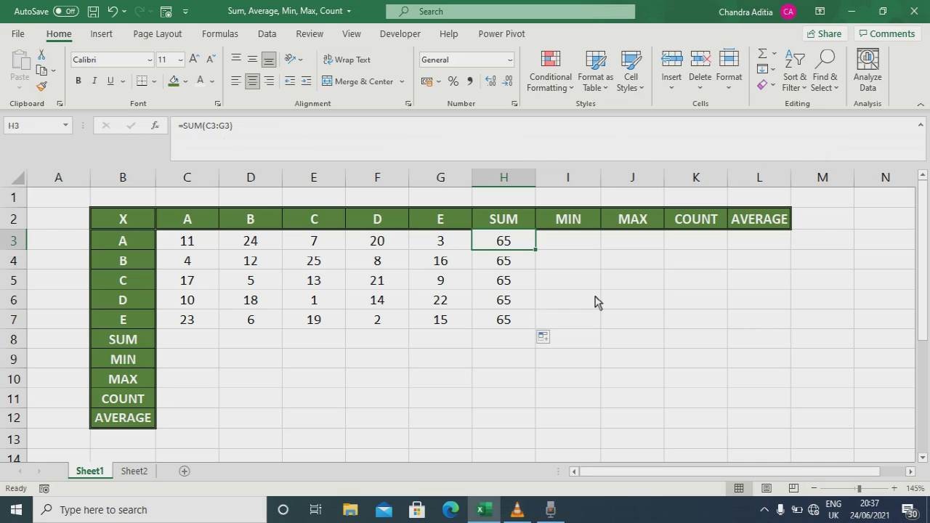
Enter the formula =MIN(C3:G3) in cell I3 to find the smallest value in row A
left_click_drag(187, 244, 461, 245)
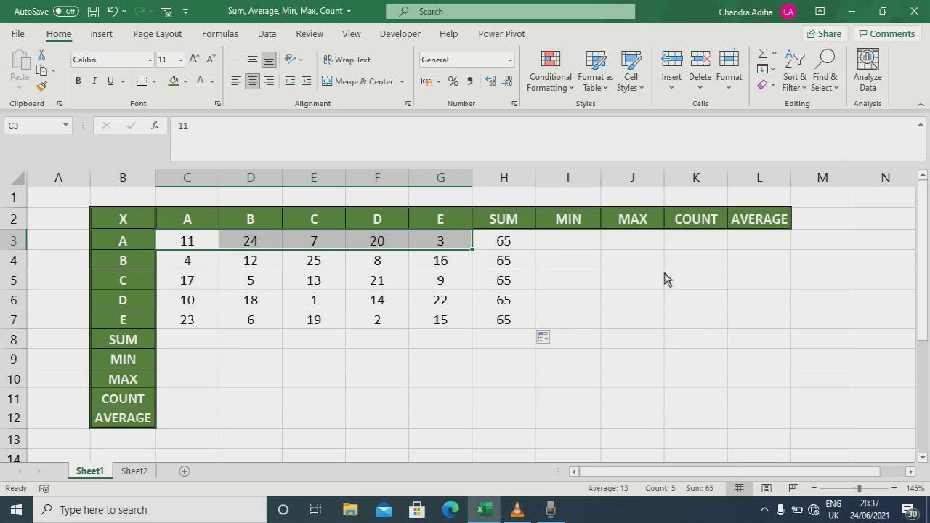
left_click(584, 251)
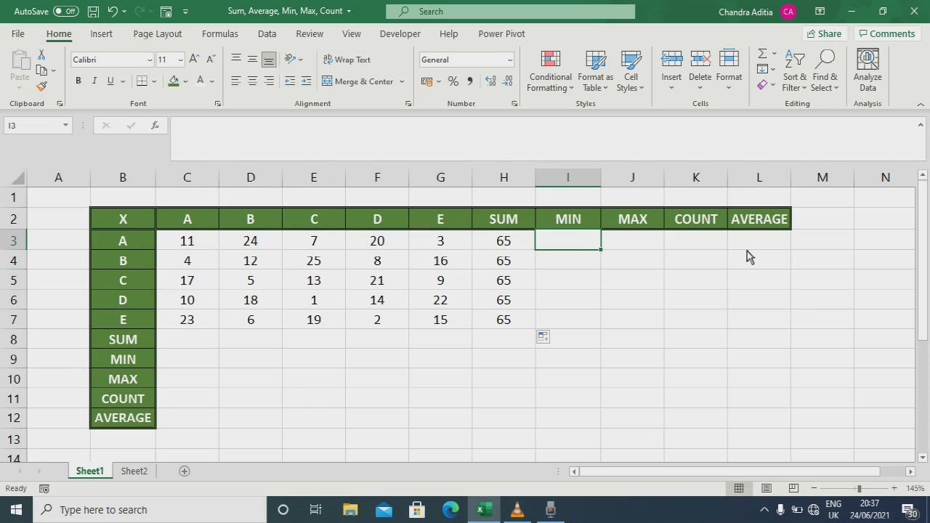
type("=")
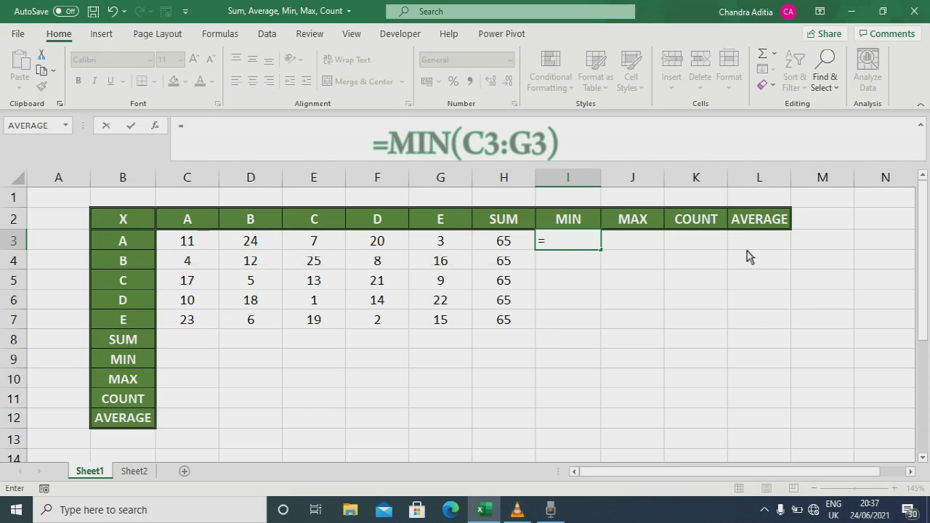
type("min(")
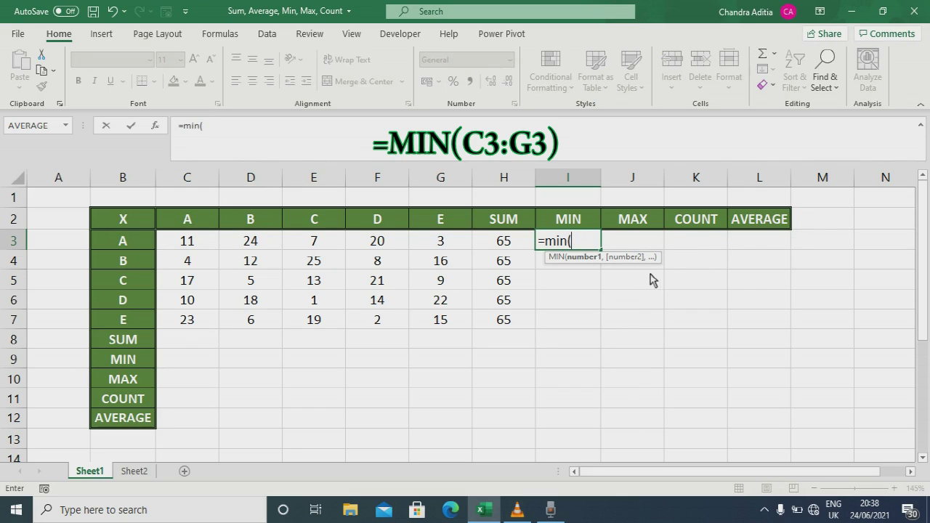
left_click(201, 248)
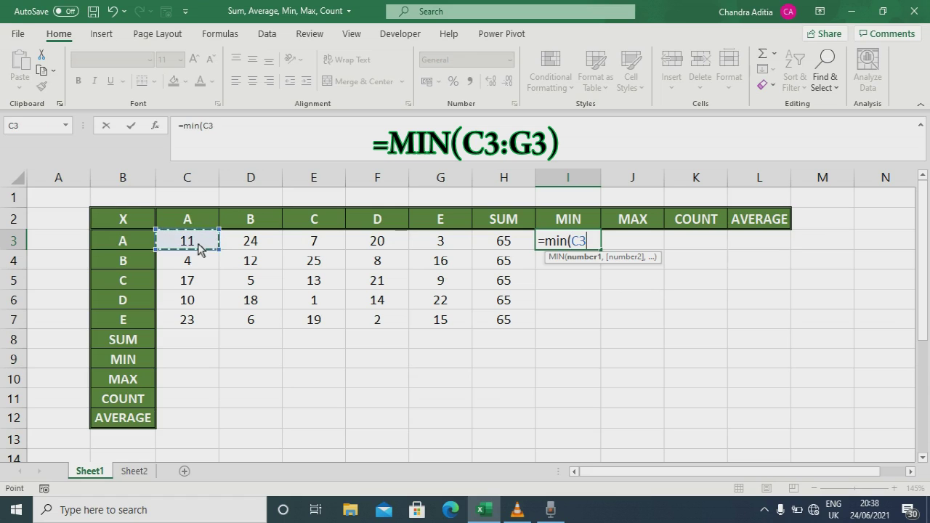
key("F8")
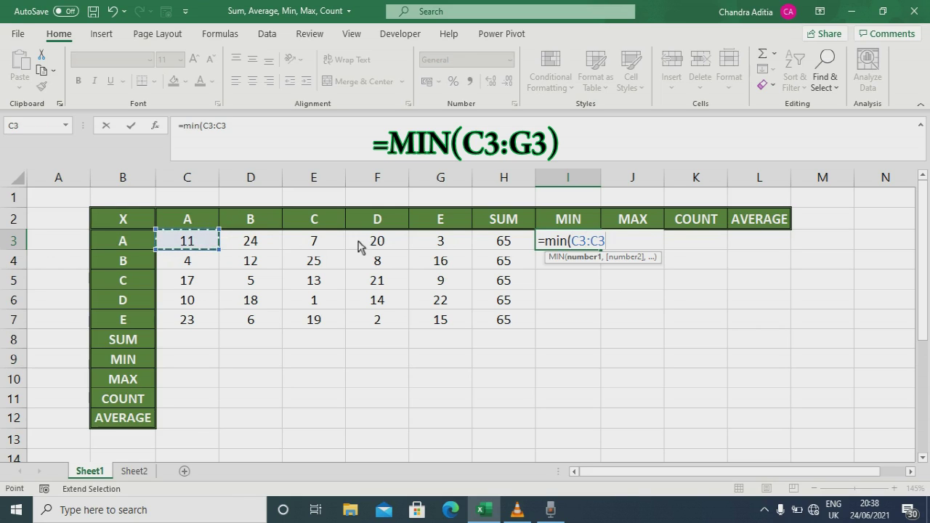
left_click(440, 248)
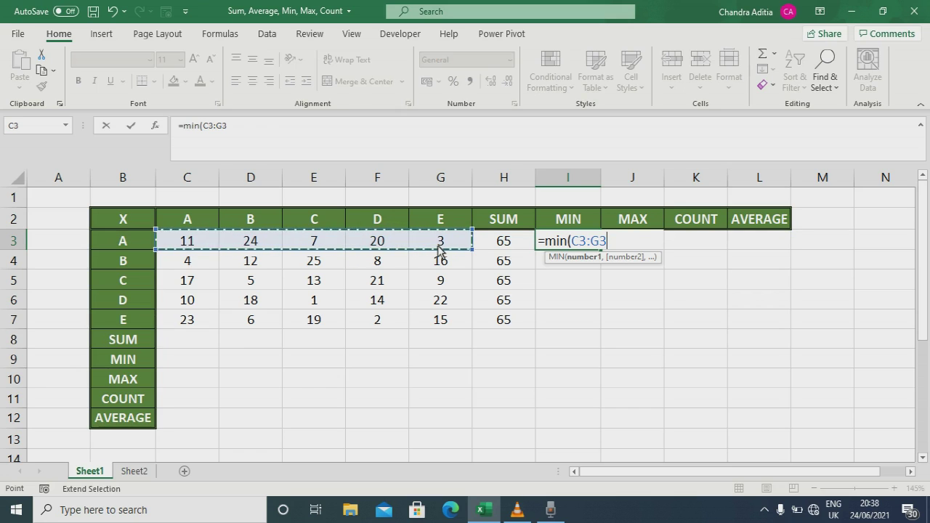
type(")")
key("Return")
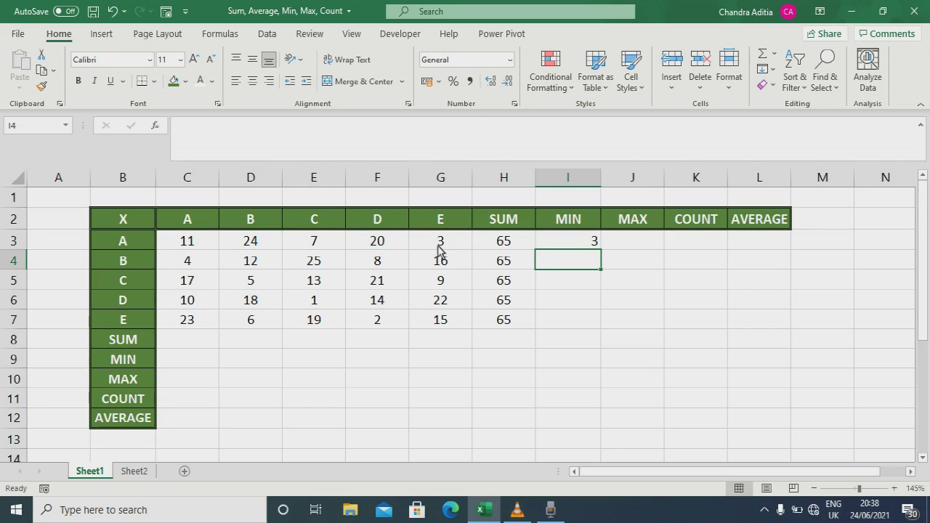
Enter the formula =MAX(C3:G3) in cell J3 to find the largest value in row A
key("Up")
key("Right")
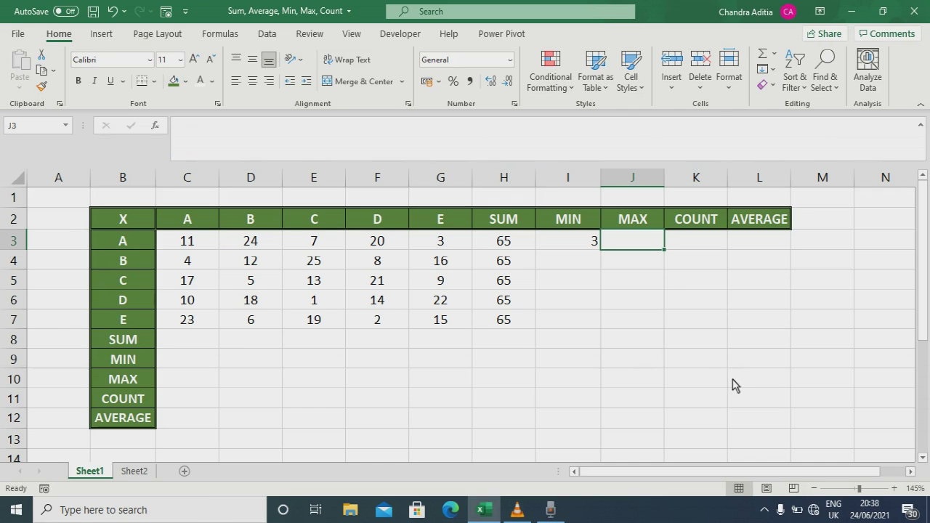
left_click_drag(188, 247, 443, 243)
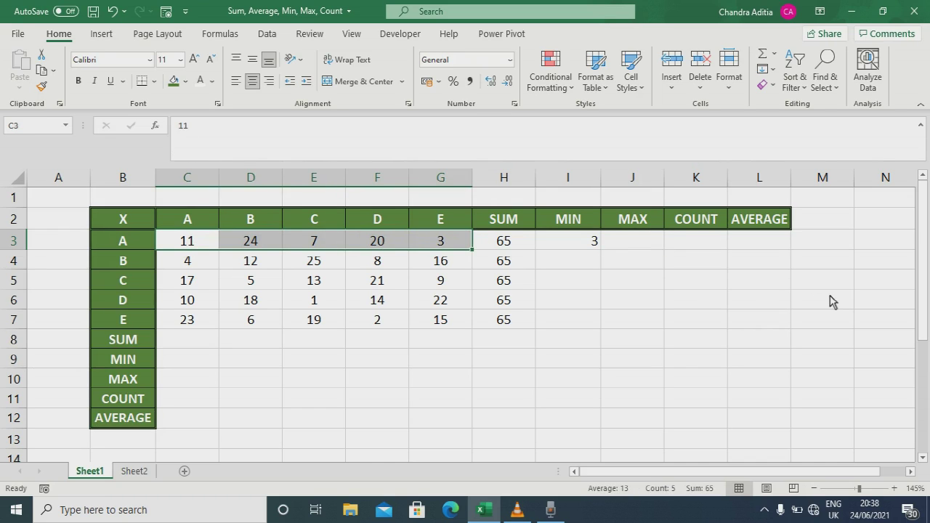
left_click(655, 245)
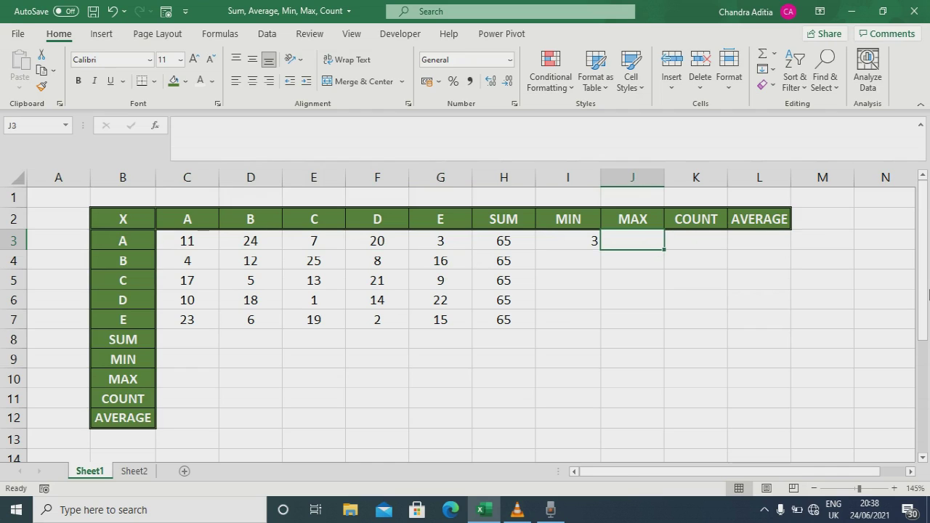
type("=")
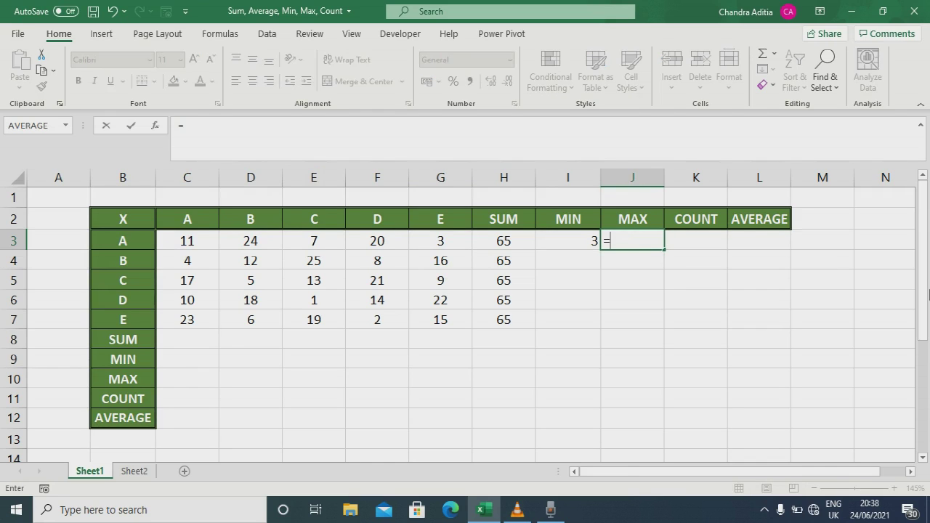
type("max")
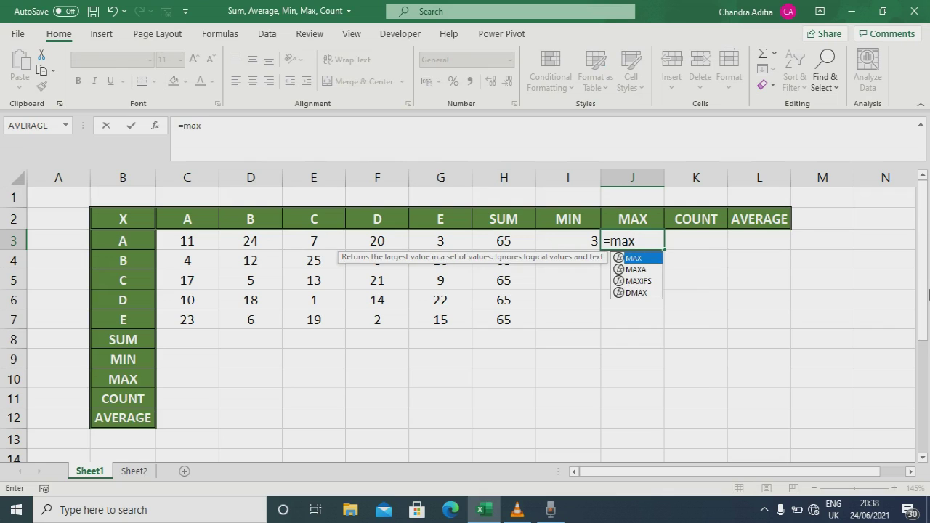
type("(")
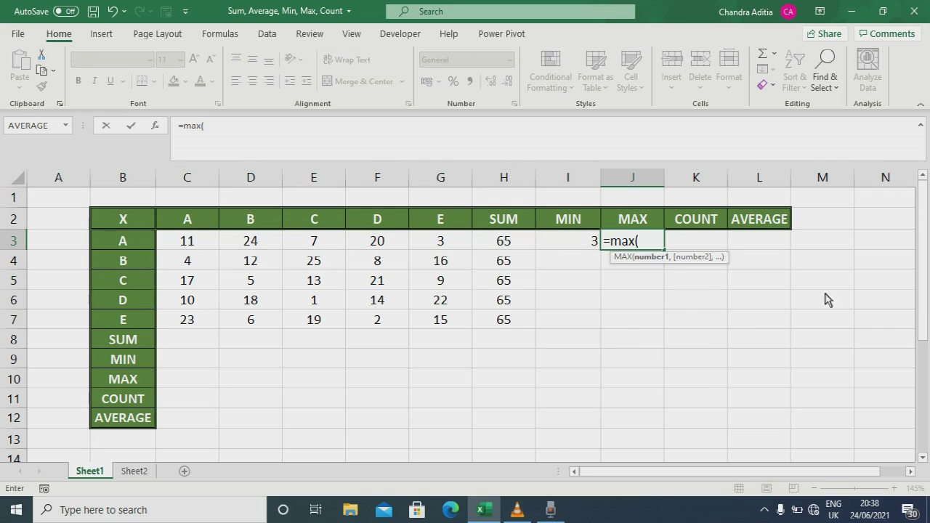
left_click(186, 243)
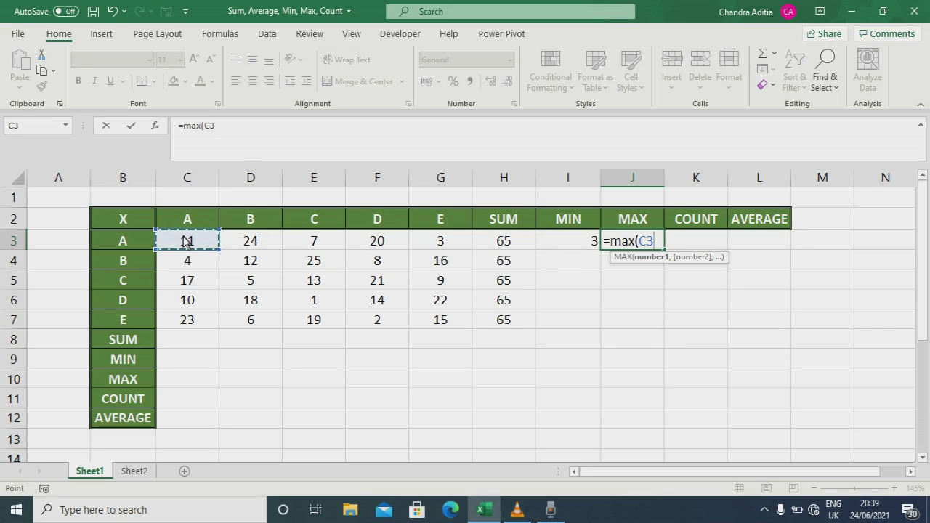
key("F8")
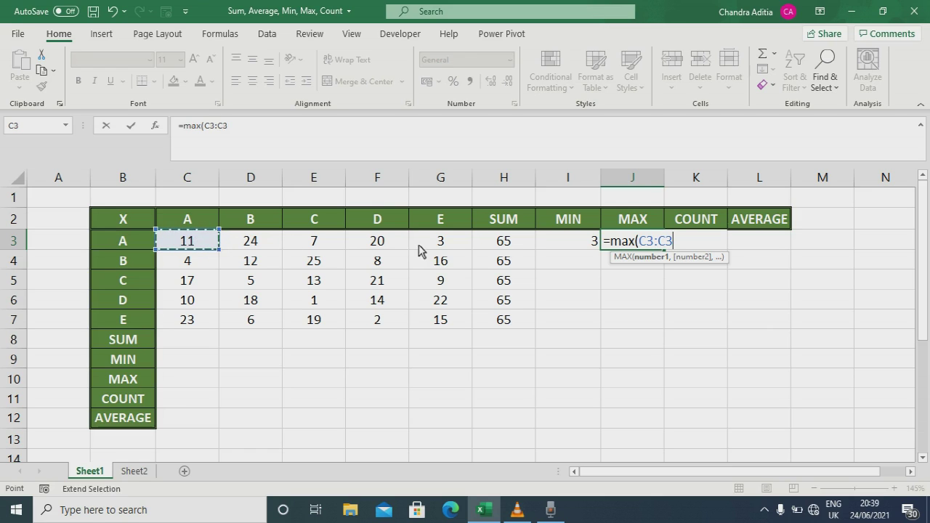
left_click(449, 246)
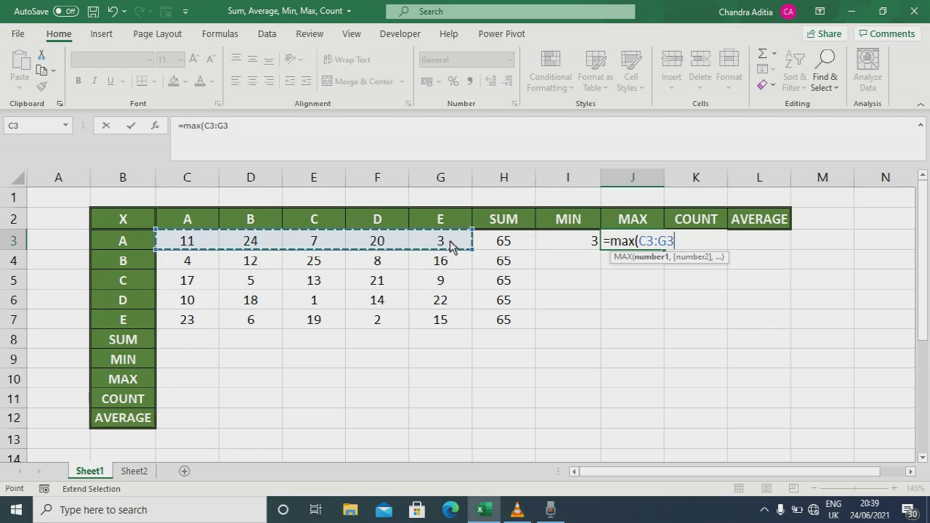
type(")")
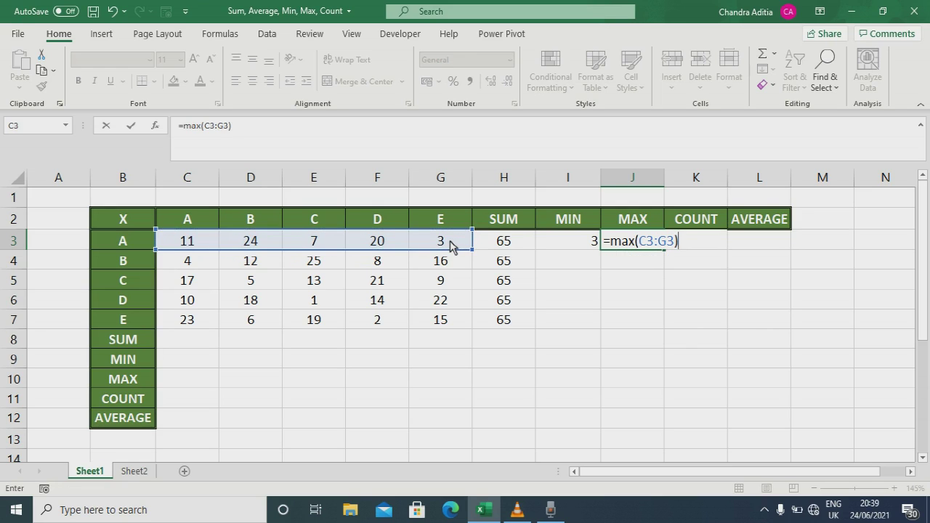
key("Return")
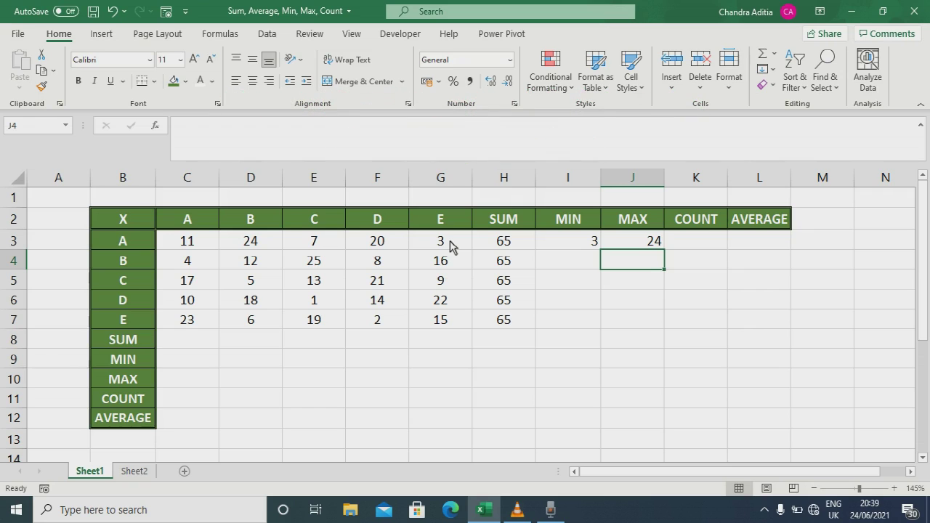
Review the row A values in C3:G3 and clear the value in cell E3
left_click_drag(166, 245, 436, 244)
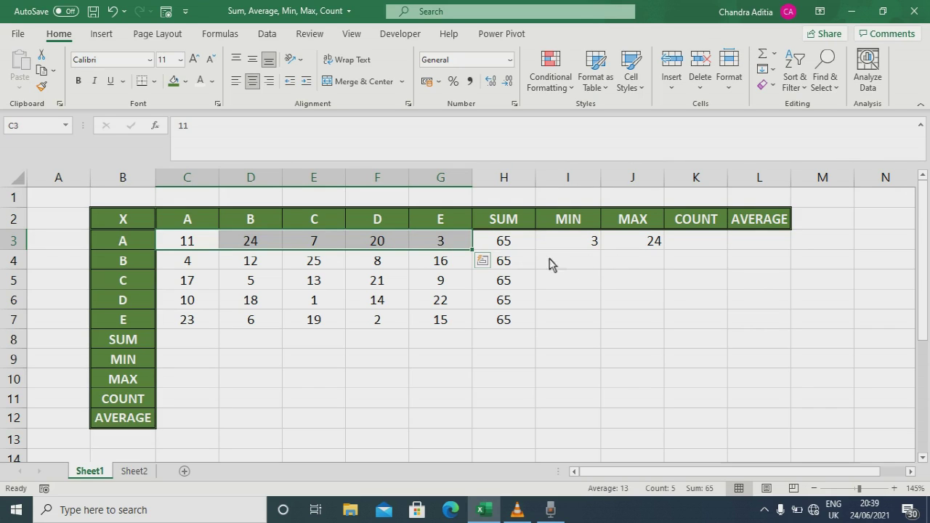
left_click(318, 243)
key("Delete")
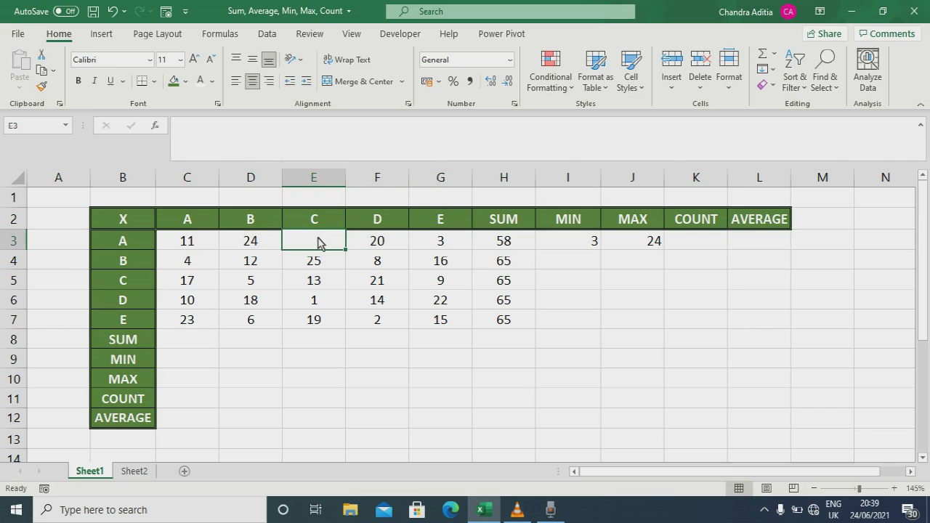
Check the row A range C3:G3 with E3 empty, and undo the clearing of cell E3
key("Left")
key("Left")
key("shift+Right")
key("shift+Right")
key("shift+Right")
key("shift+Right")
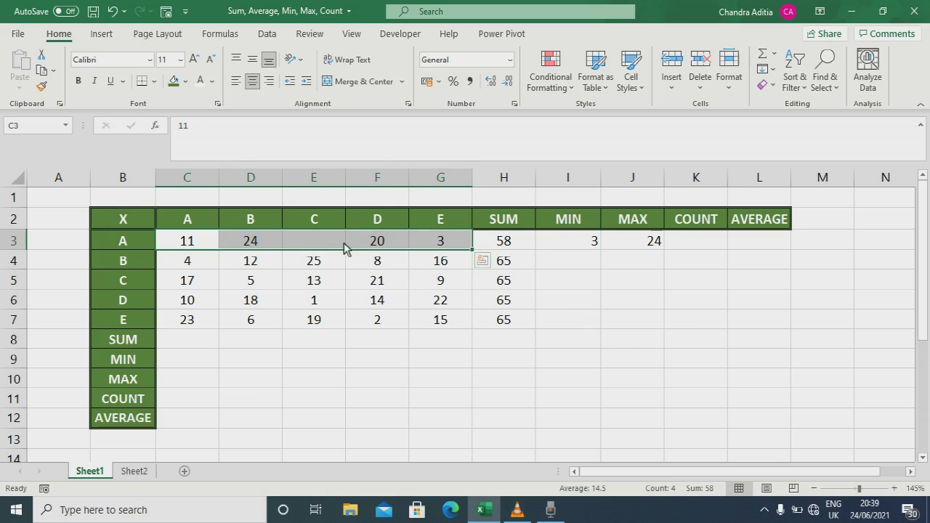
left_click(325, 241)
key("ctrl+z")
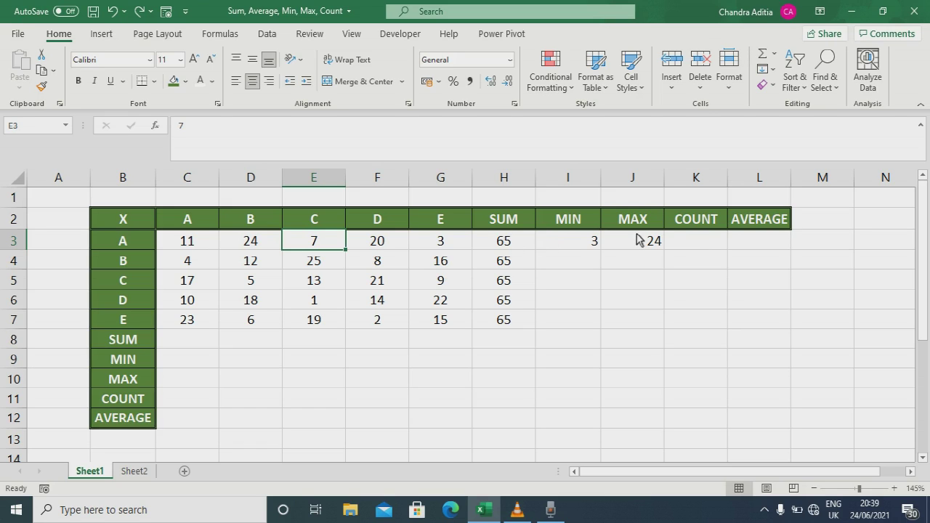
Enter the formula =COUNT(C3:G3) in cell K3 to count the numbers in row A
left_click(694, 246)
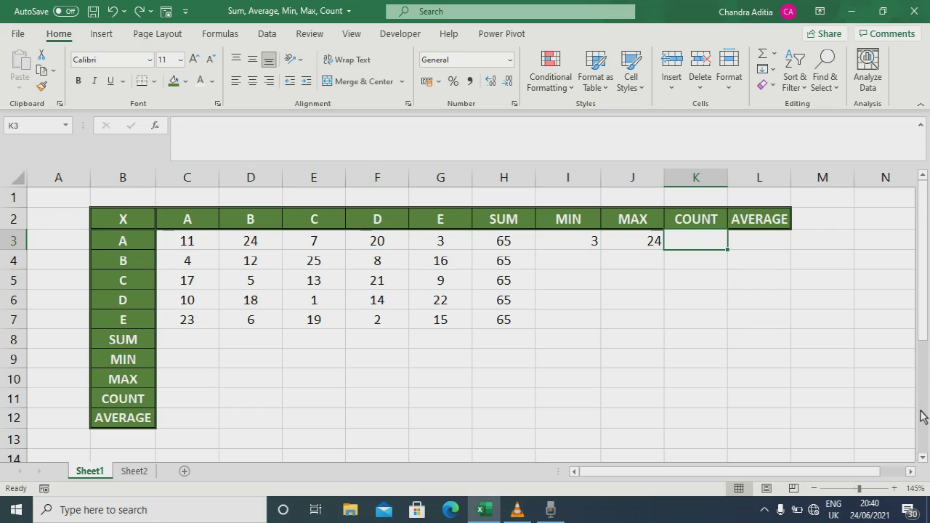
type("=")
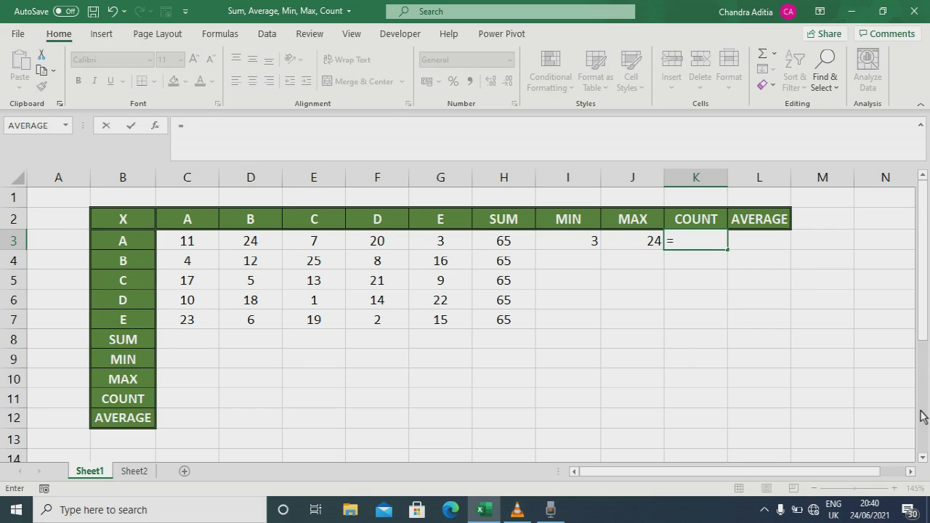
type("count(")
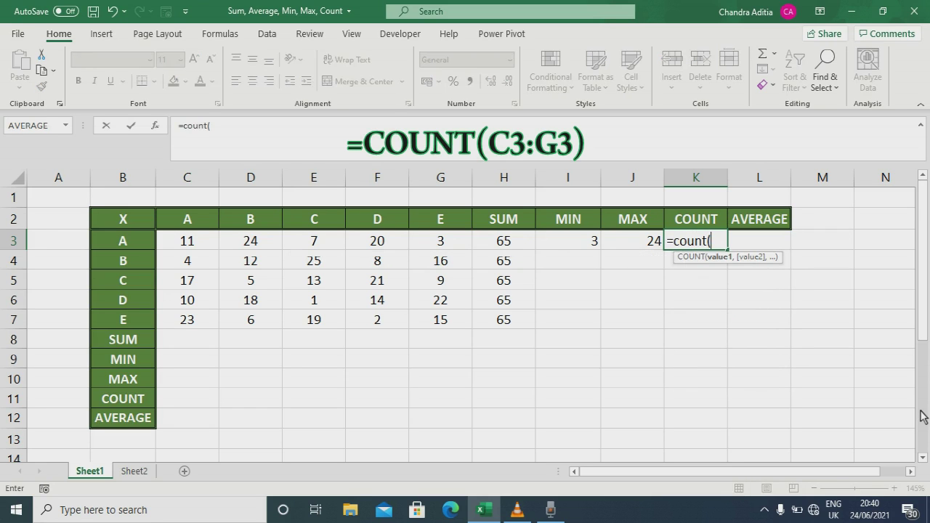
left_click(198, 243)
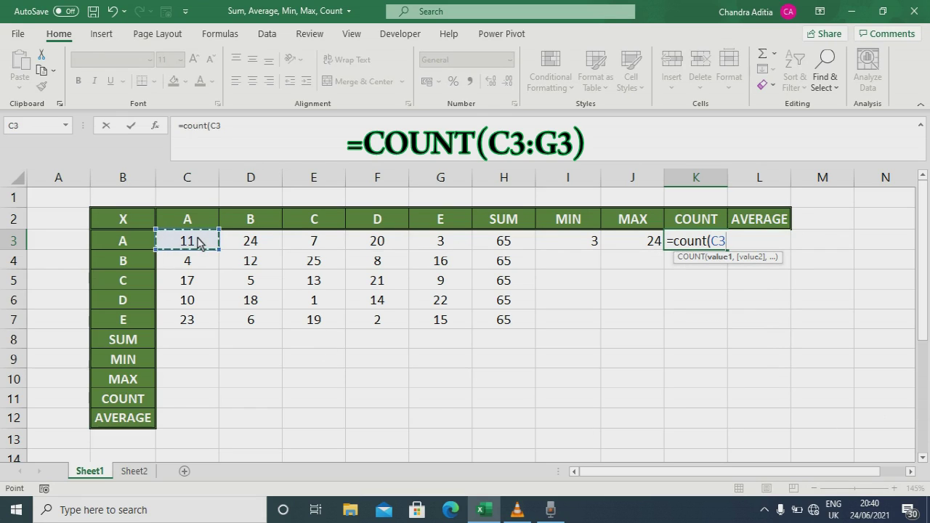
key("F8")
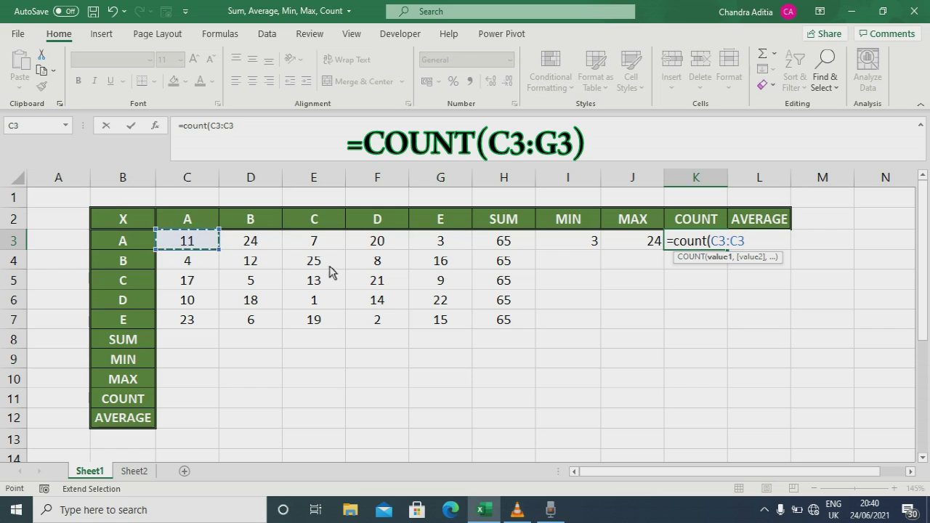
left_click(452, 244)
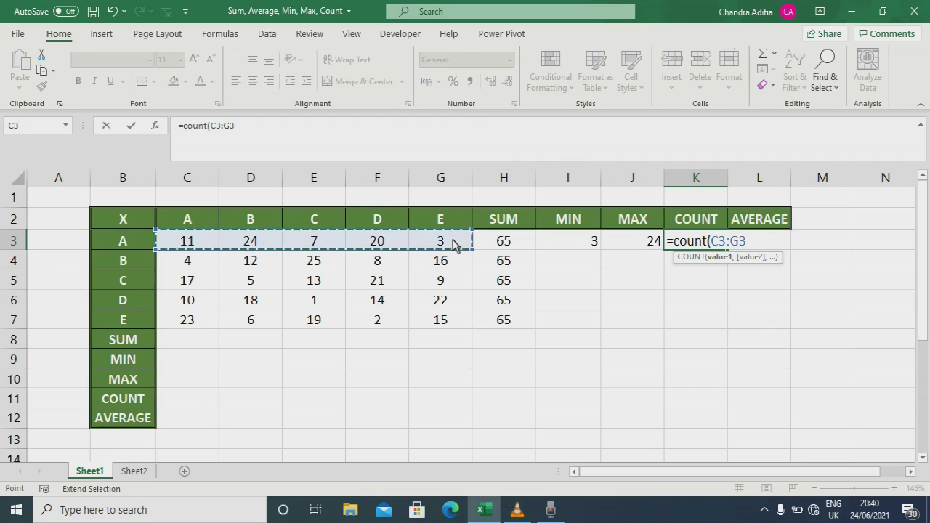
type(")")
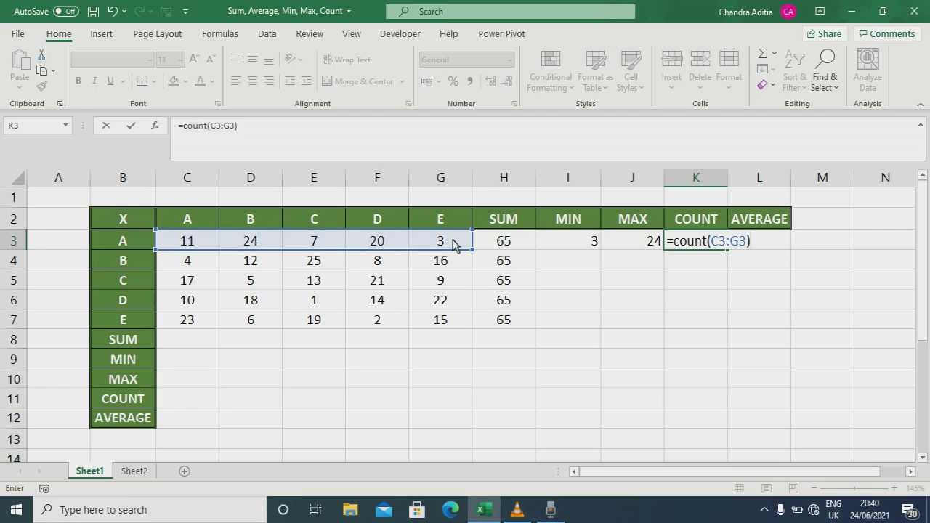
key("Return")
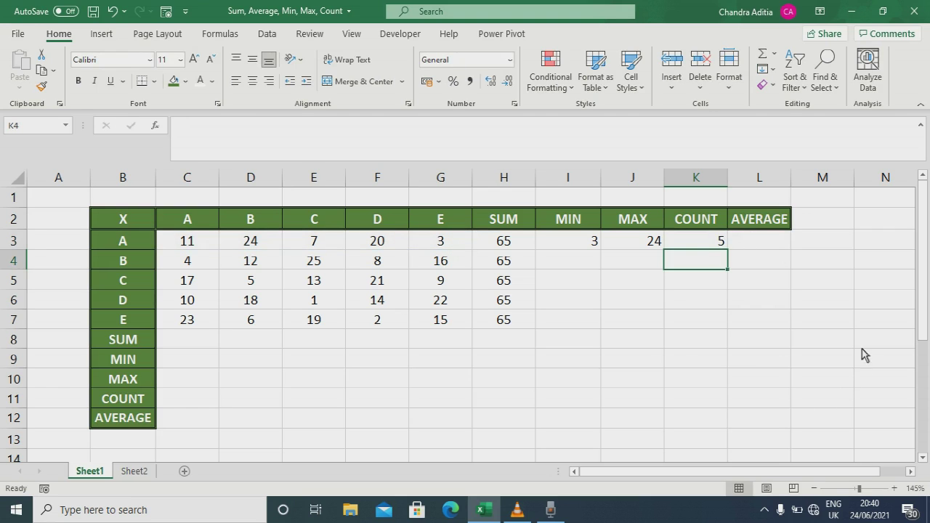
Test the row A count by clearing the value in E3 and checking C3:G3, and undo the clearing
left_click_drag(196, 247, 461, 240)
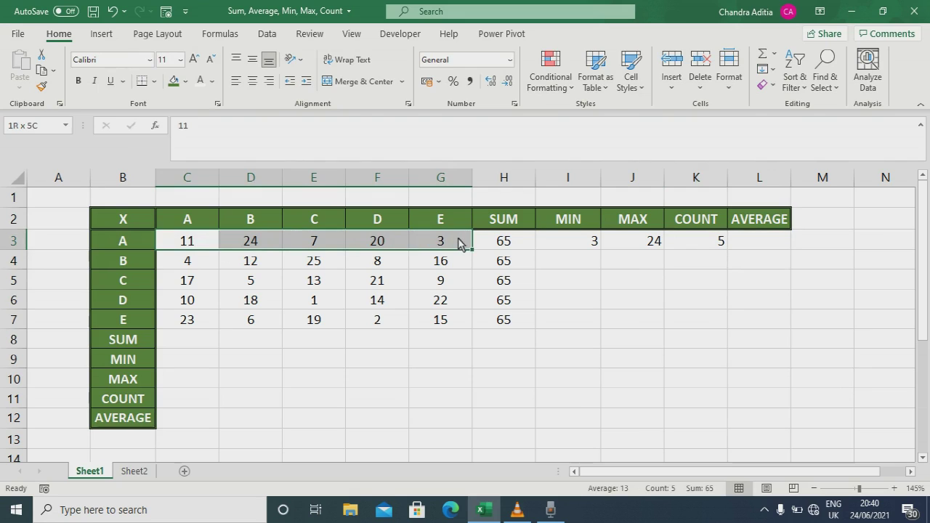
left_click(331, 247)
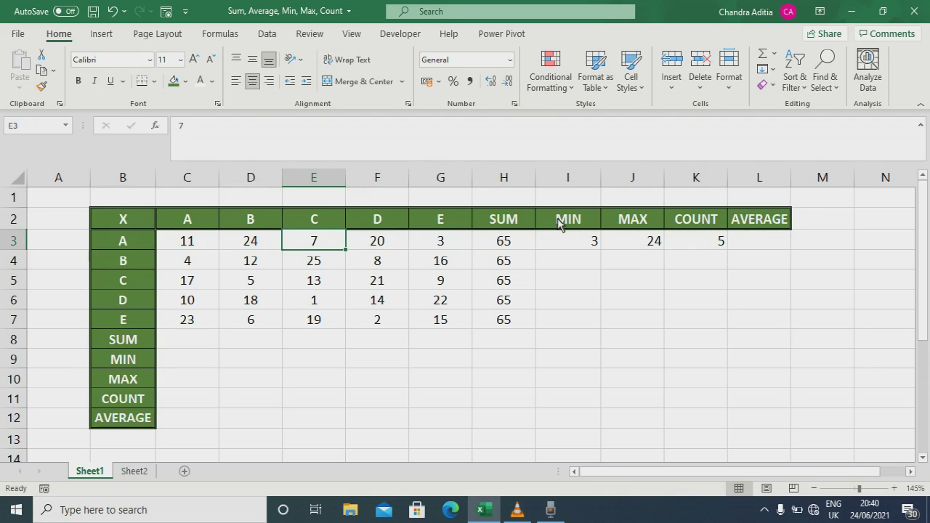
key("Delete")
left_click_drag(187, 241, 451, 249)
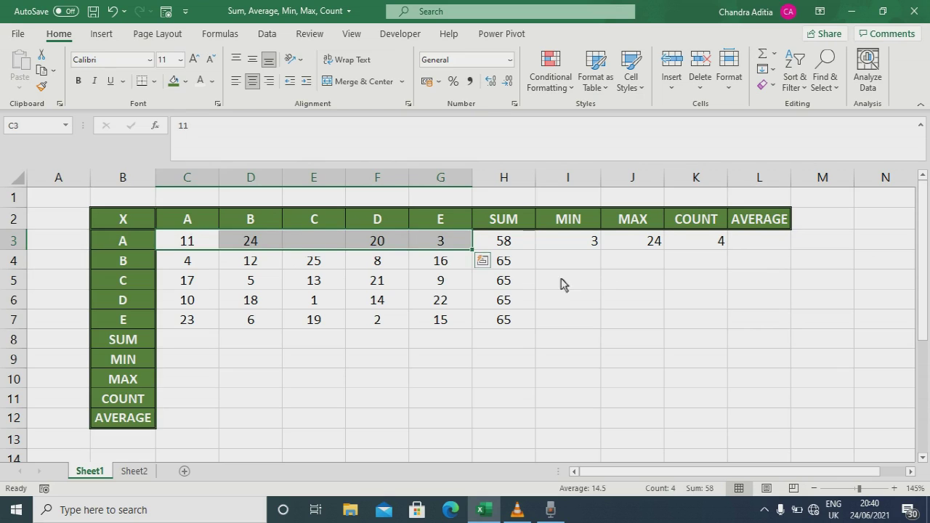
left_click(450, 299)
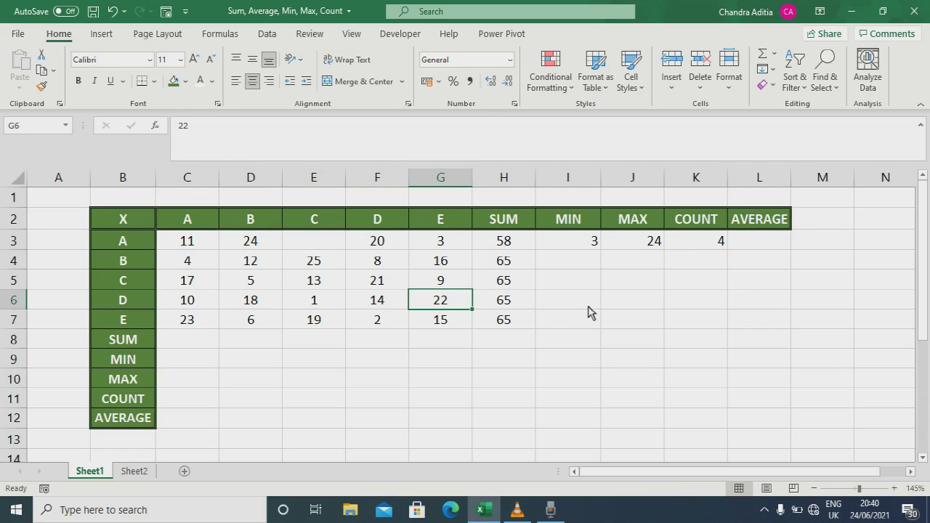
key("ctrl+z")
Enter the formula =AVERAGE(C3:G3) in cell L3 to calculate the average of row A
left_click(768, 243)
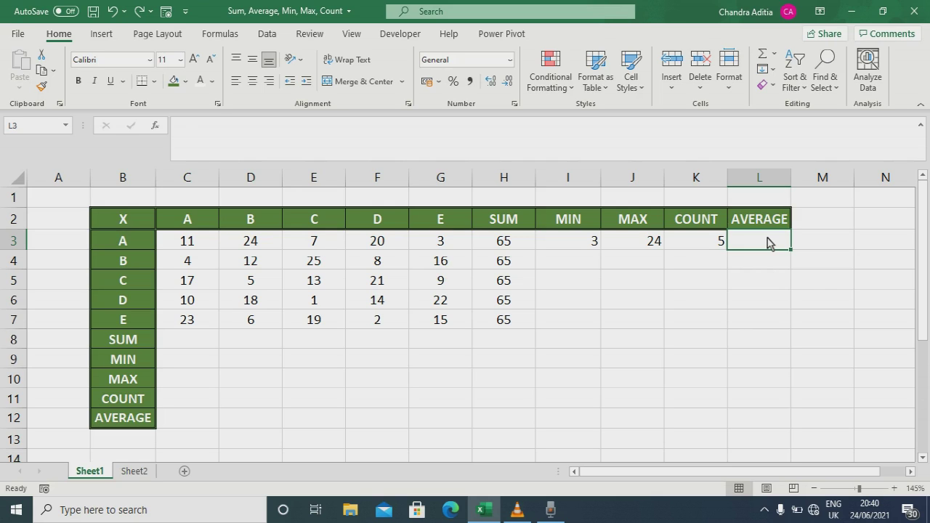
type("=av")
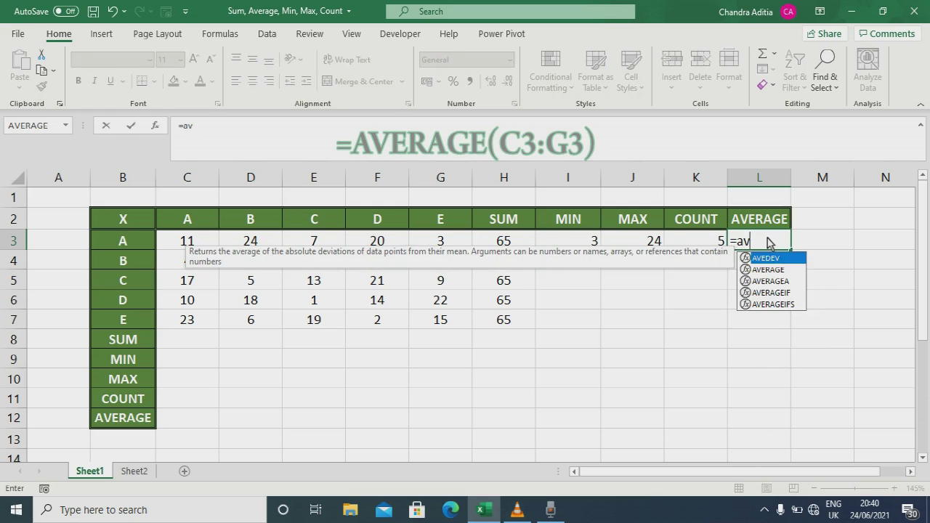
type("erage(")
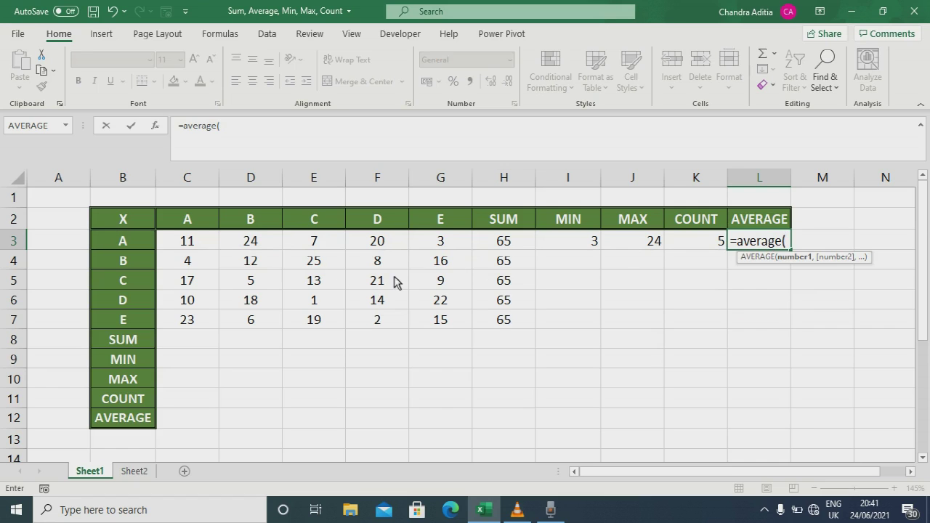
left_click(200, 245)
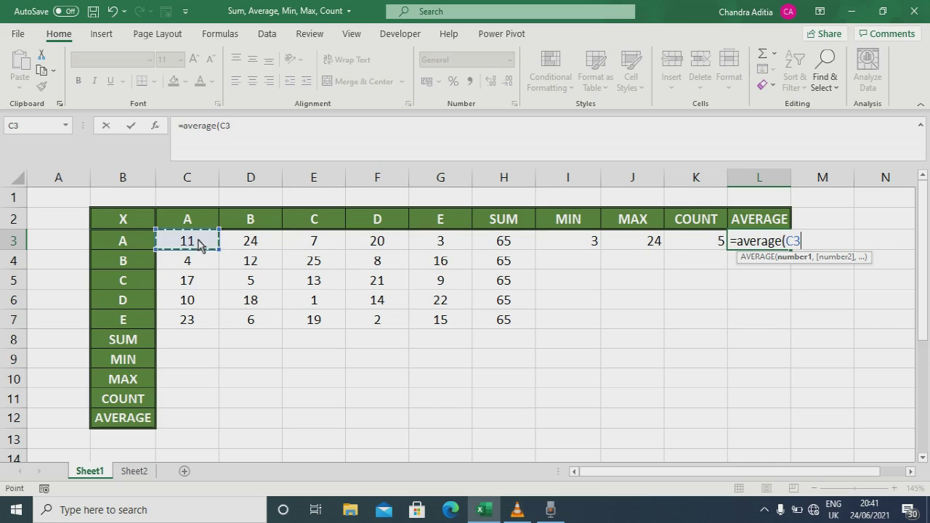
key("F8")
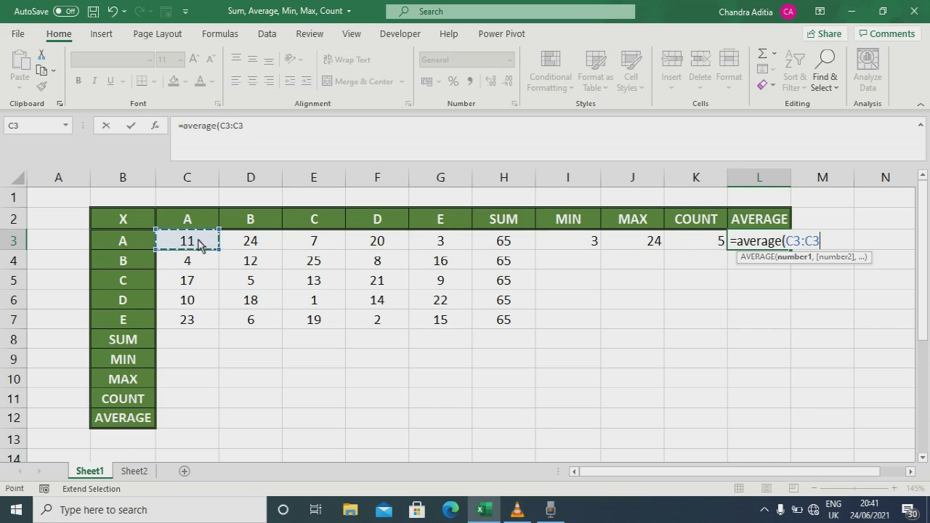
left_click(442, 242)
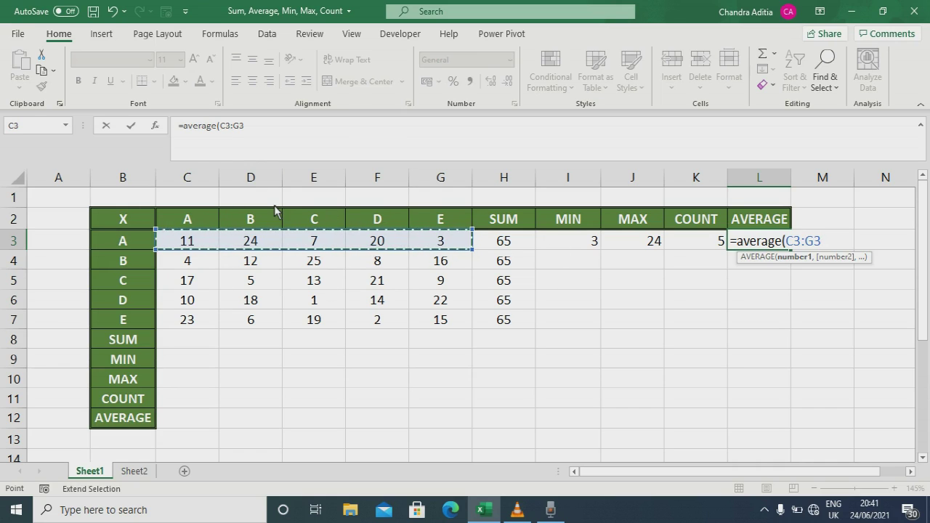
type(")")
key("Return")
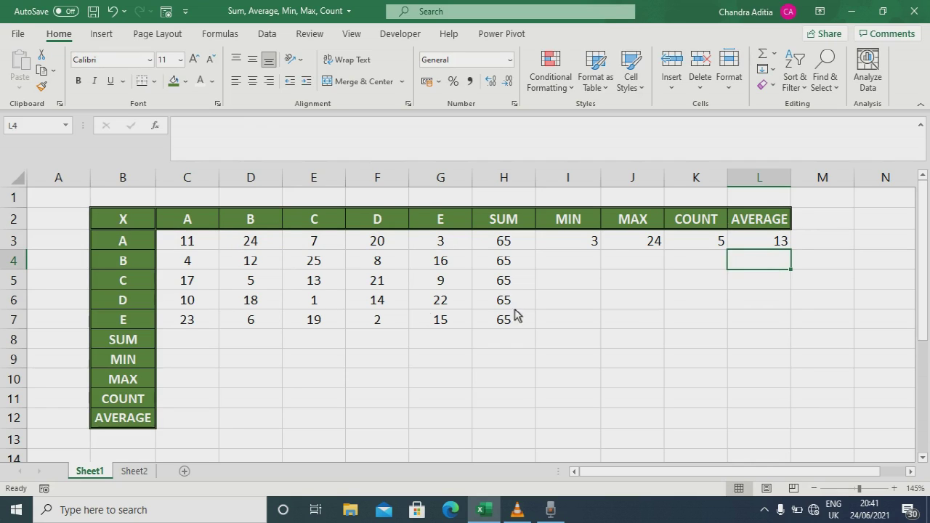
Copy the MIN, MAX, COUNT and AVERAGE formulas from I3:L3 down through row 7
left_click(564, 246)
left_click_drag(565, 246, 754, 249)
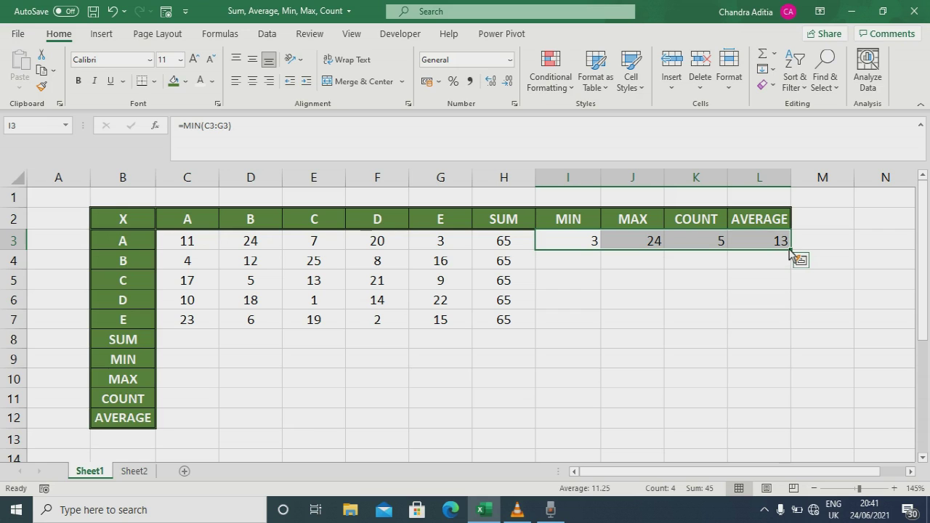
left_click_drag(791, 250, 781, 334)
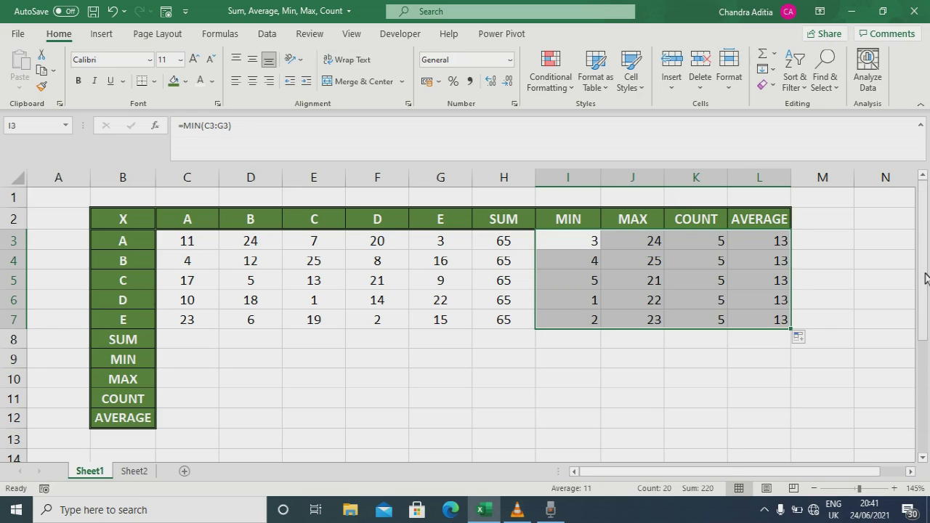
Review the column A values in C3:C7 and enter the formula =SUM(C3:C7) in cell C8
left_click(194, 348)
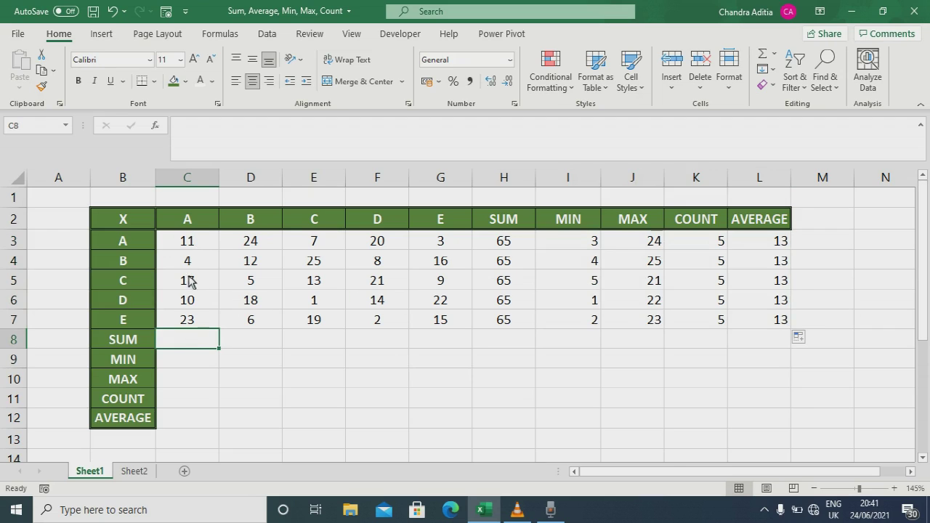
left_click_drag(185, 241, 485, 246)
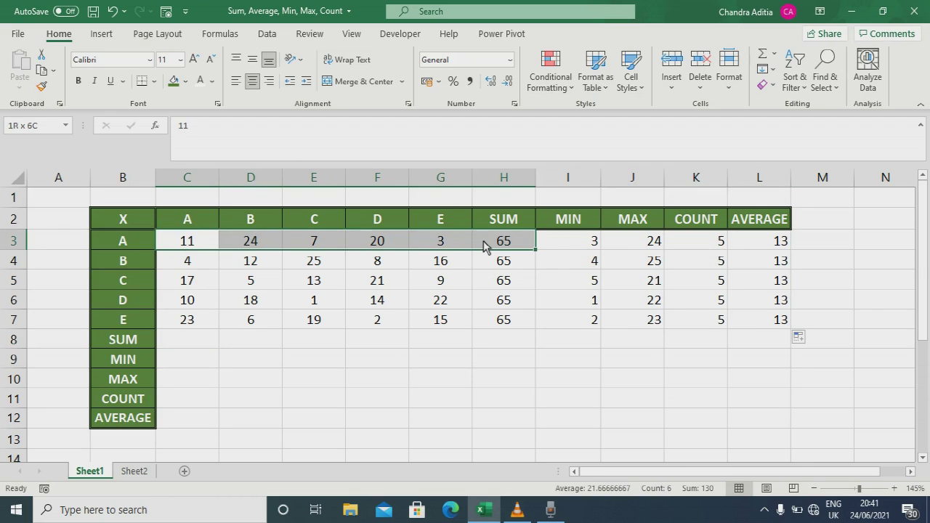
left_click_drag(201, 240, 195, 322)
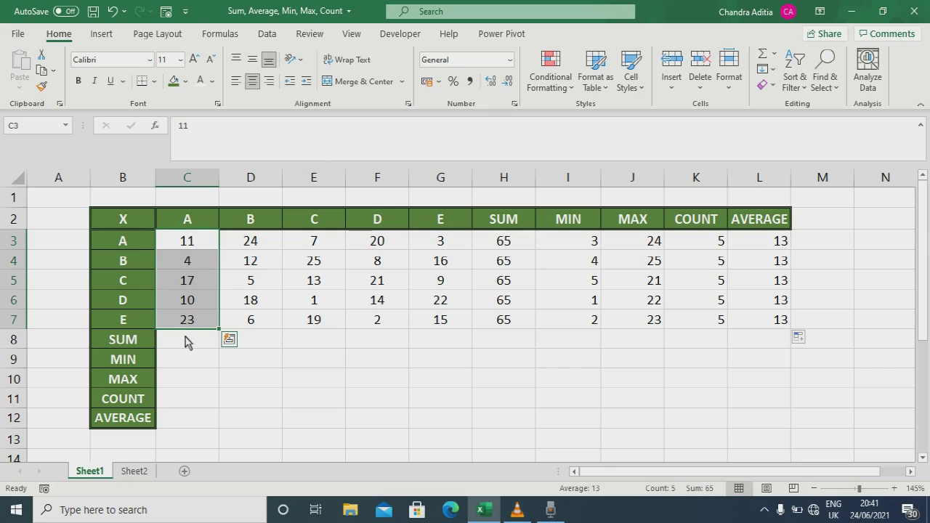
left_click(187, 339)
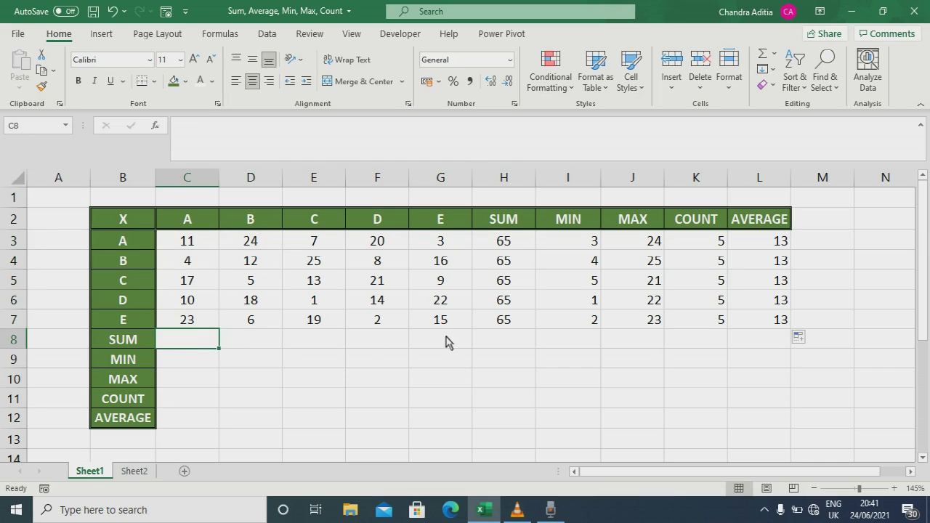
type("=sum(")
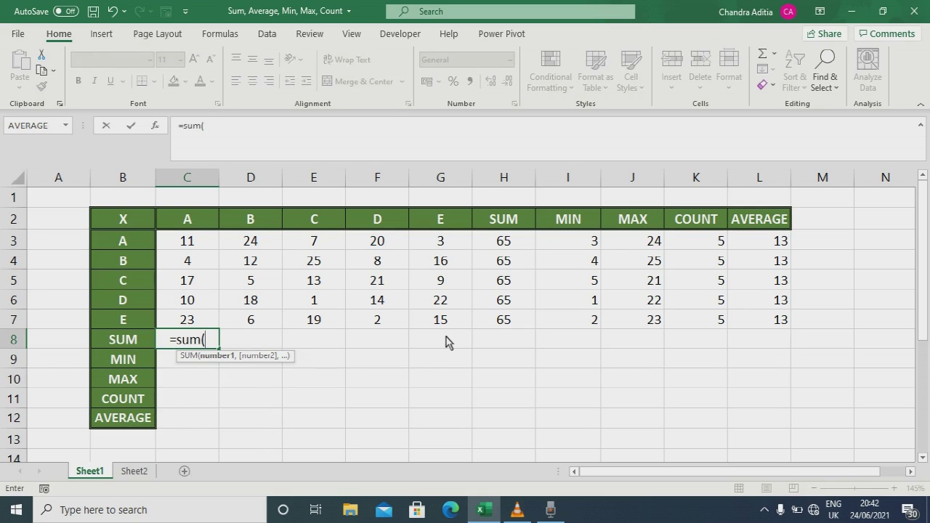
left_click(209, 244)
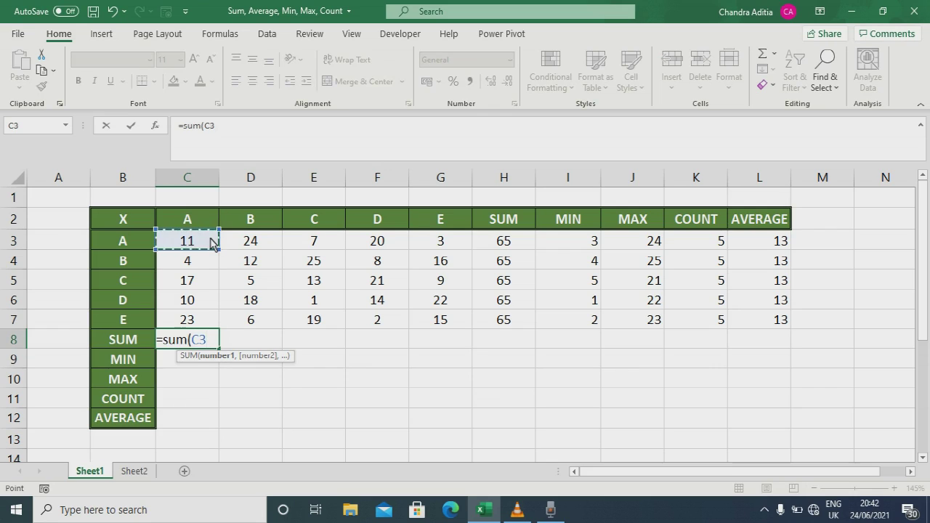
key("F8")
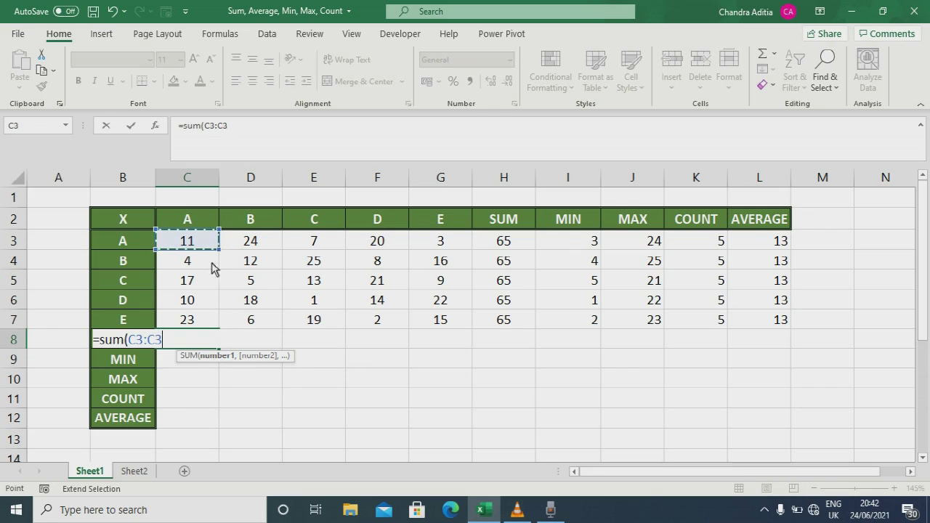
left_click(201, 325)
type(")")
key("Return")
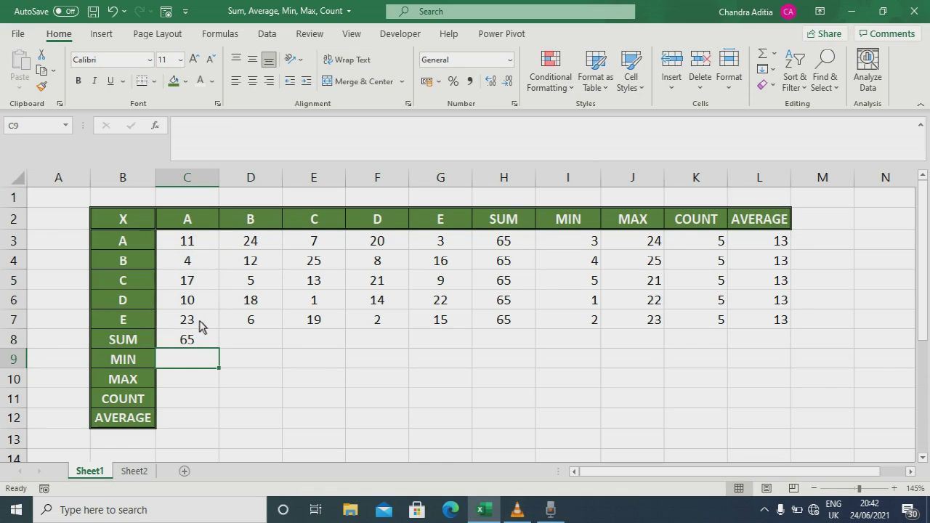
Enter the formula =MIN(C3:C7) in cell C9 to find the lowest value of column A
type("=m")
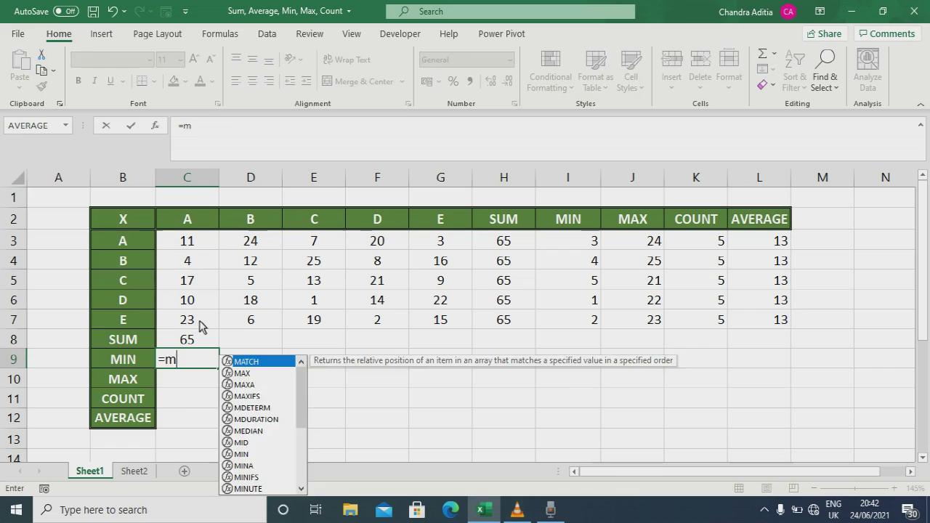
type("in(")
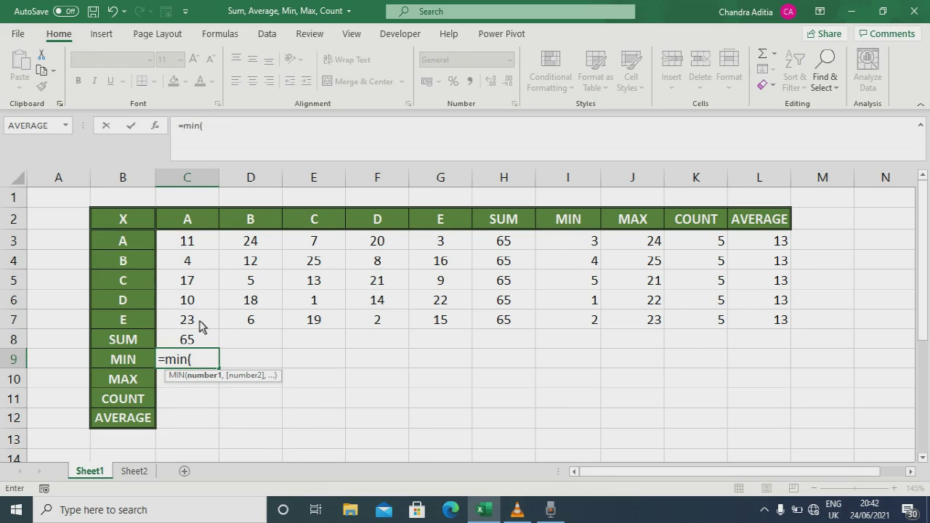
left_click(191, 245)
left_click_drag(190, 247, 196, 324)
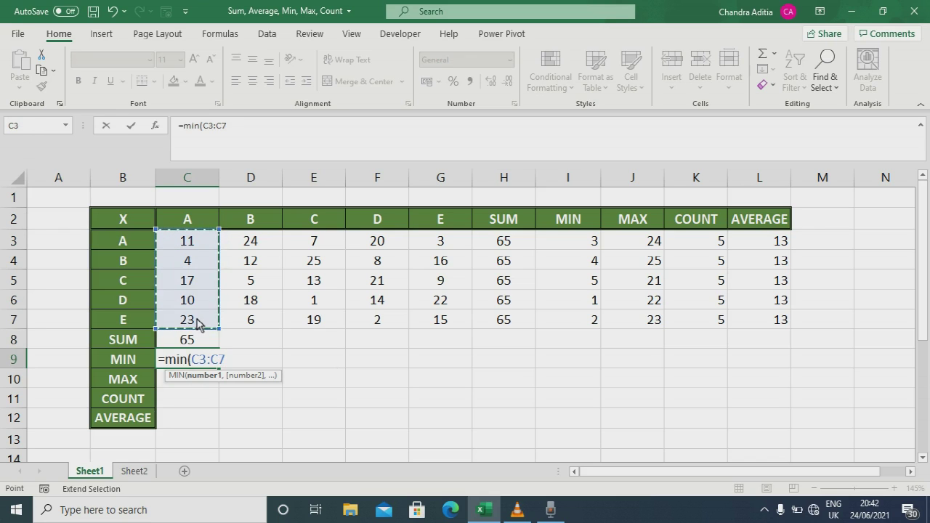
type(")")
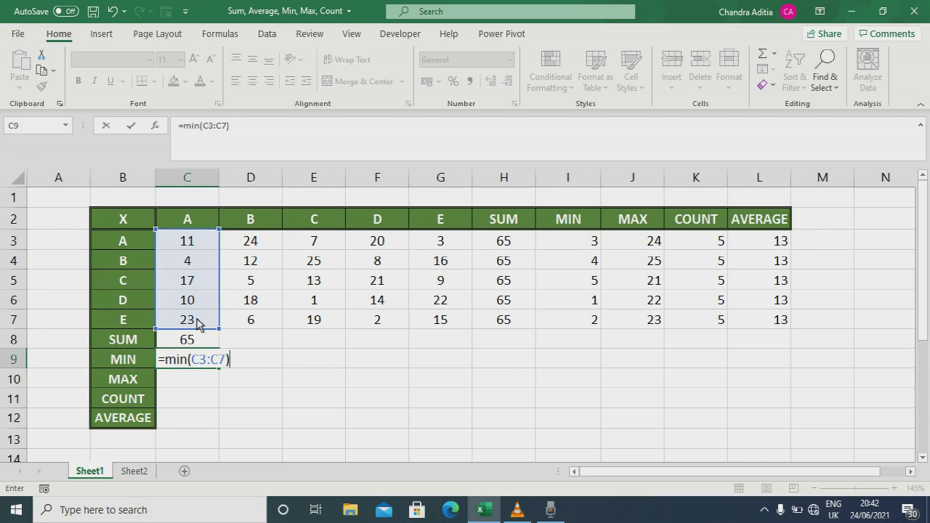
key("Return")
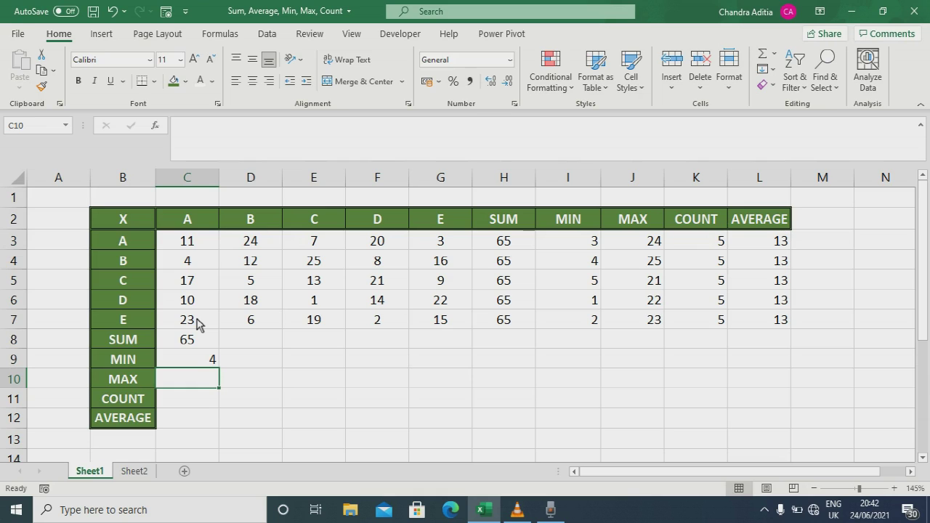
Enter the formula =MAX(C3:C7) in cell C10 to find the highest value of column A
type("=max")
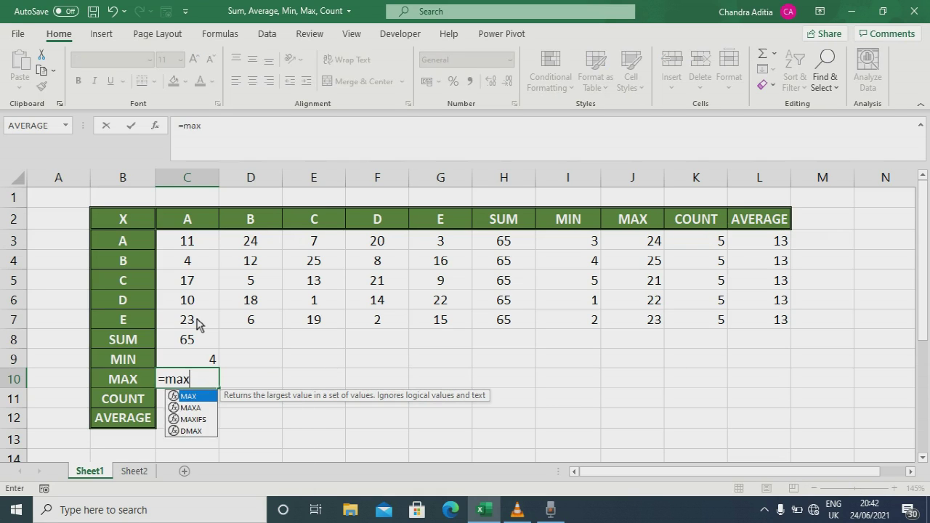
type("(")
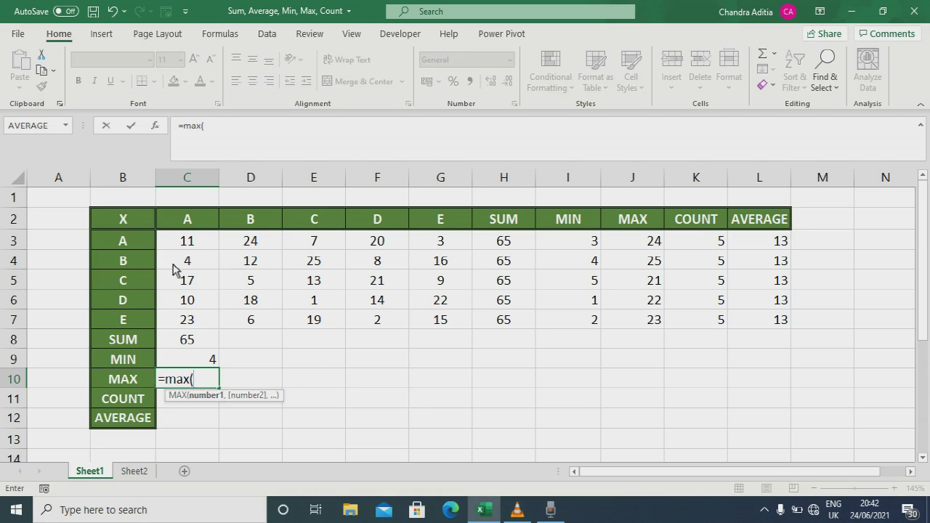
left_click(194, 243)
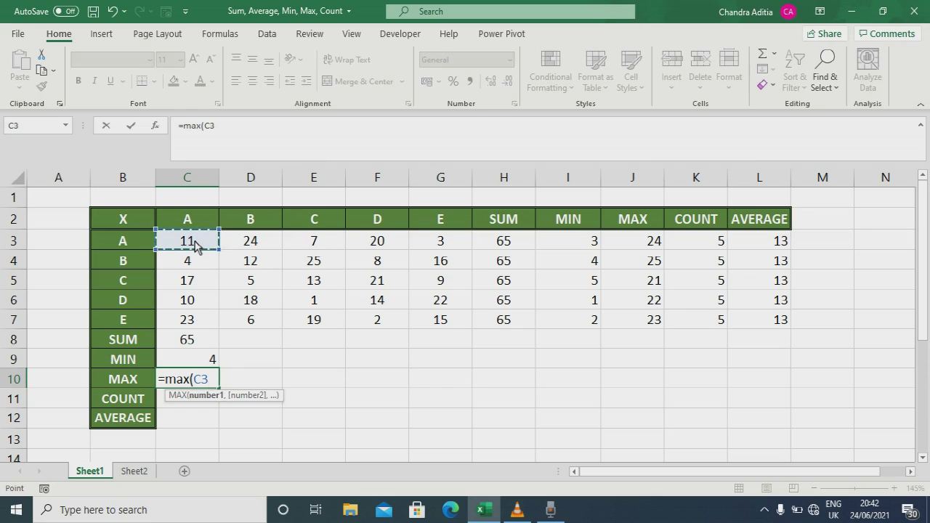
key("F8")
left_click(189, 320)
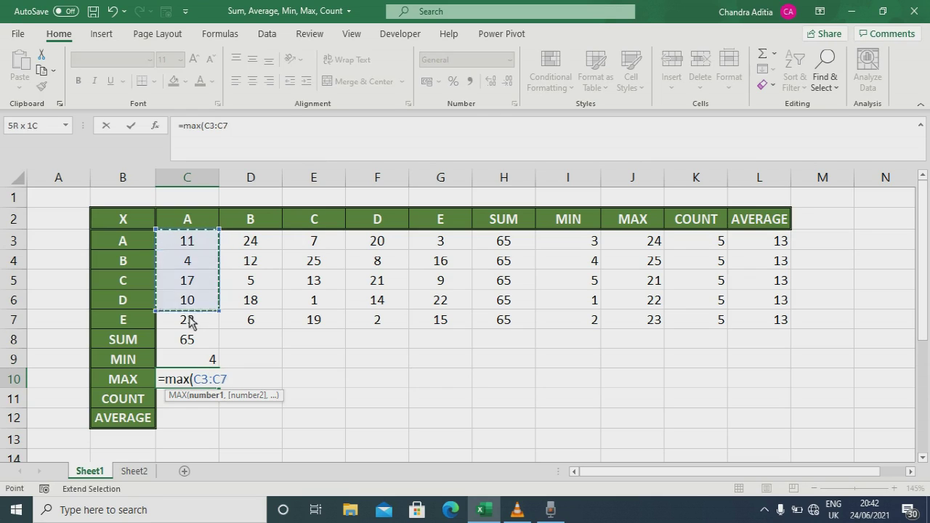
type(")")
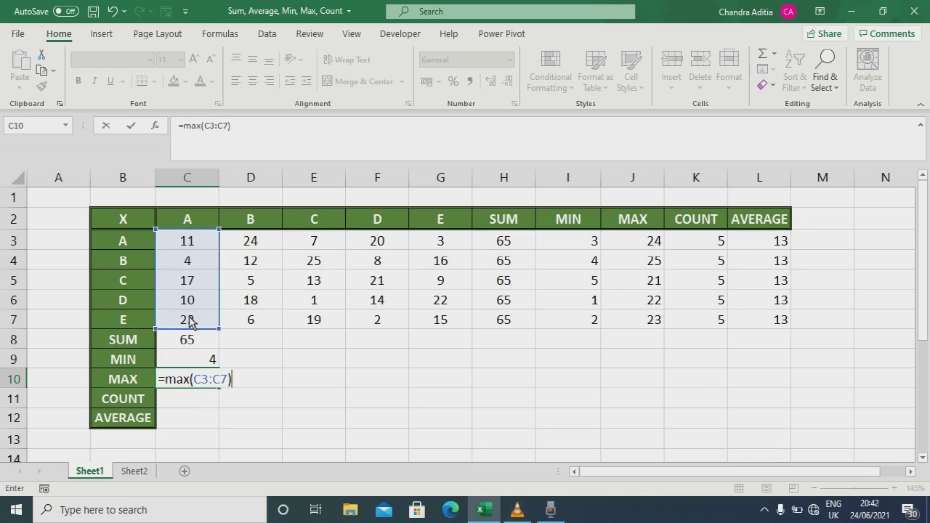
key("Return")
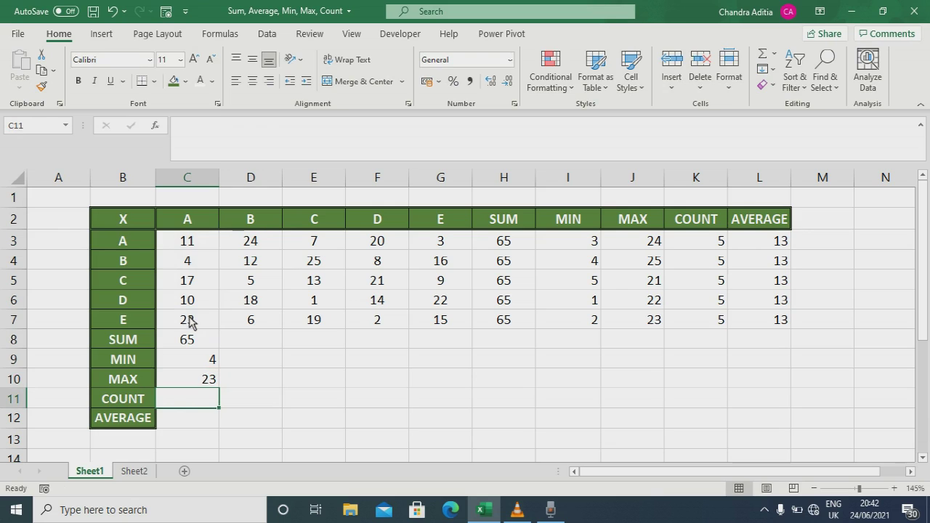
Enter the formula =COUNT(C3:C7) in cell C11 to count the numbers in column A
type("=count")
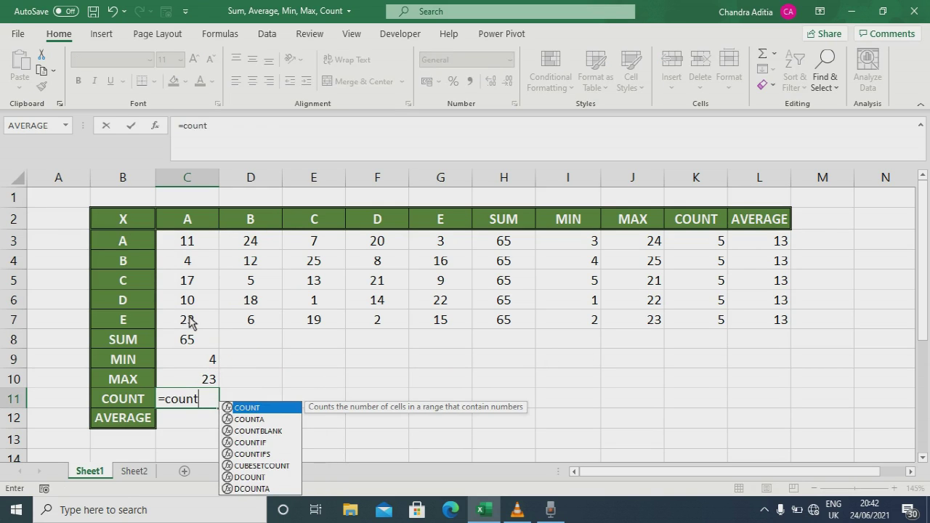
type("(")
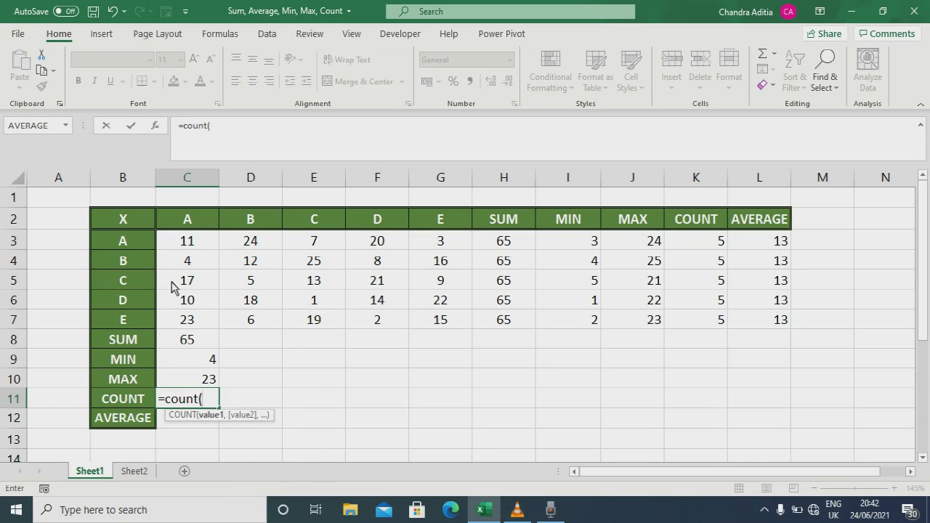
left_click(200, 243)
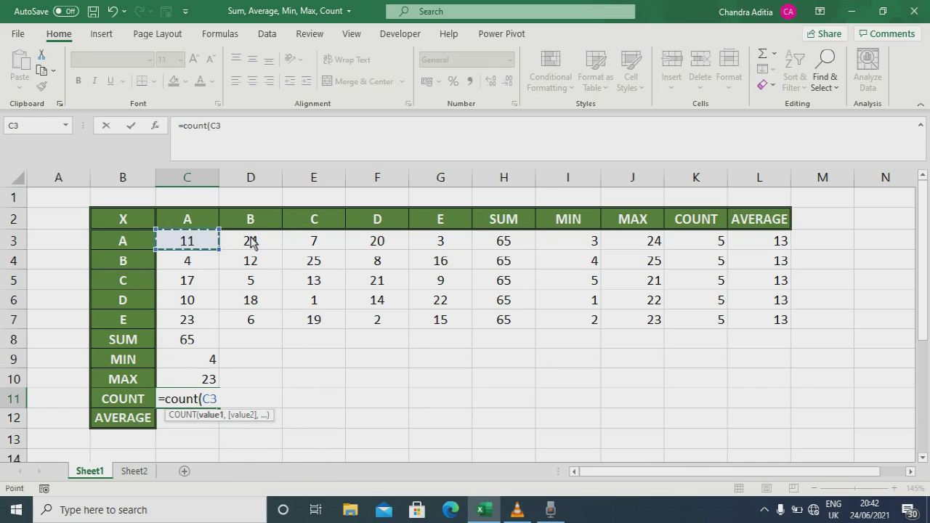
key("F8")
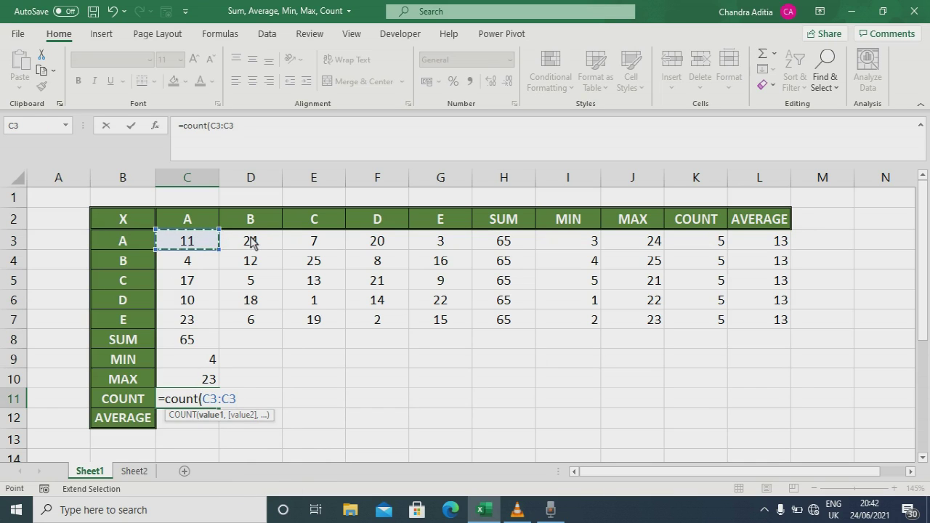
left_click(193, 320)
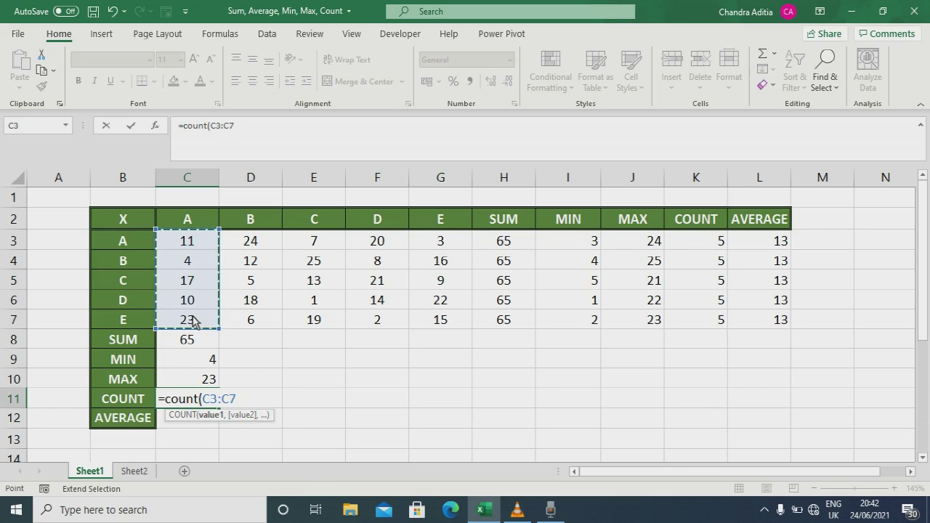
type(")")
key("Return")
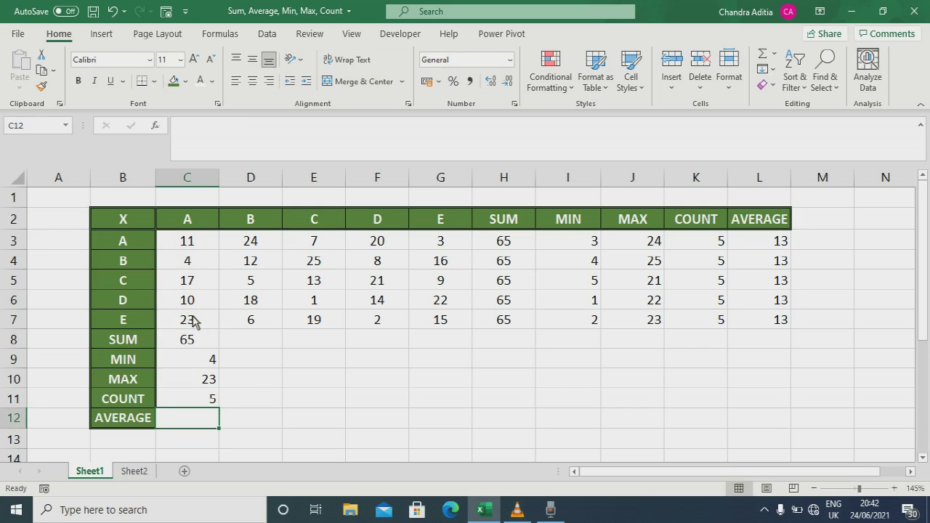
Enter the formula =AVERAGE(C3:C7) in cell C12 to calculate the average of column A
type("=a")
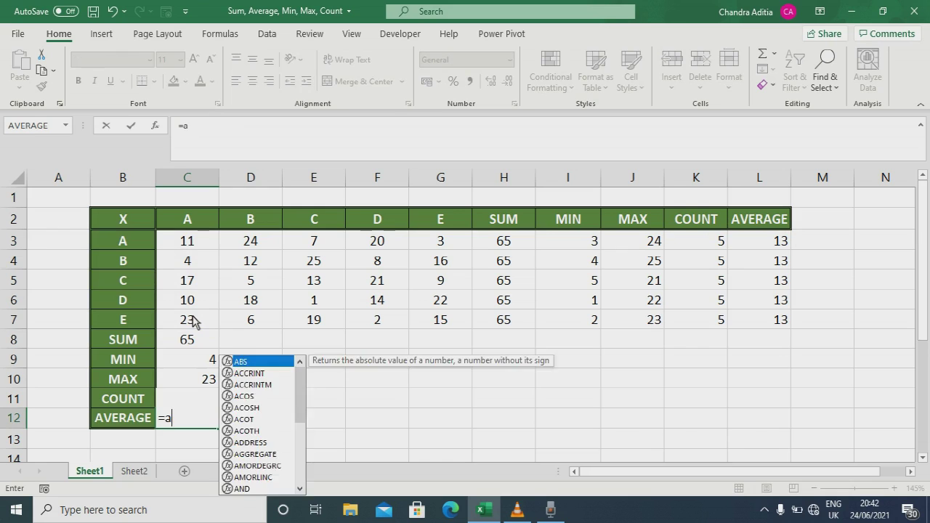
type("verage")
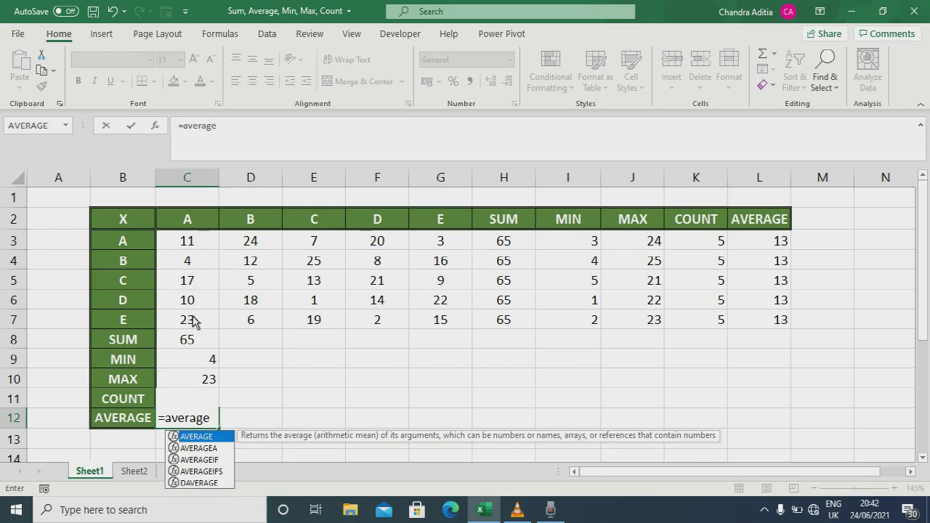
type("(")
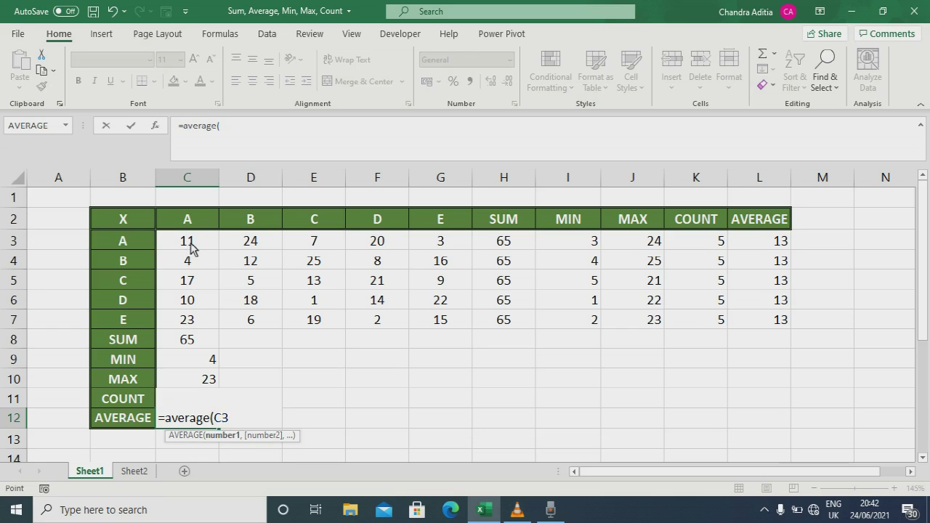
left_click(191, 244)
key("F8")
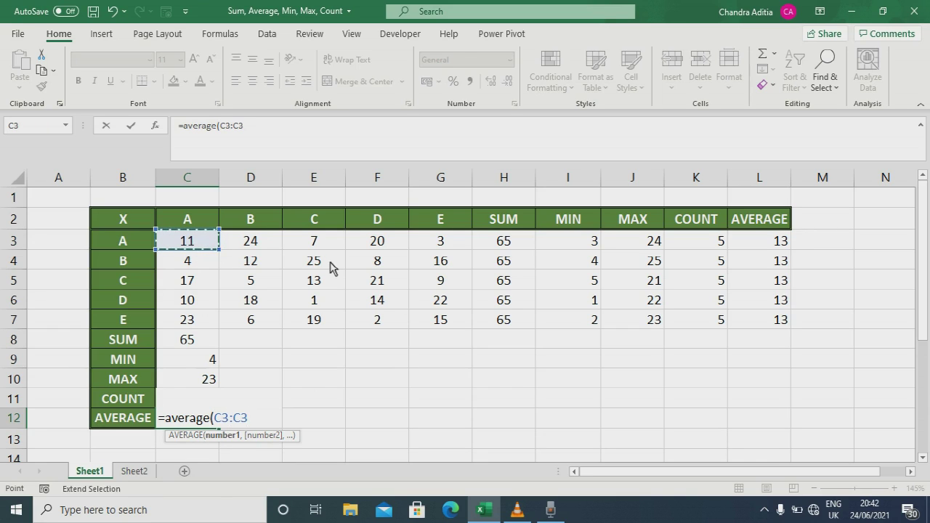
left_click(194, 327)
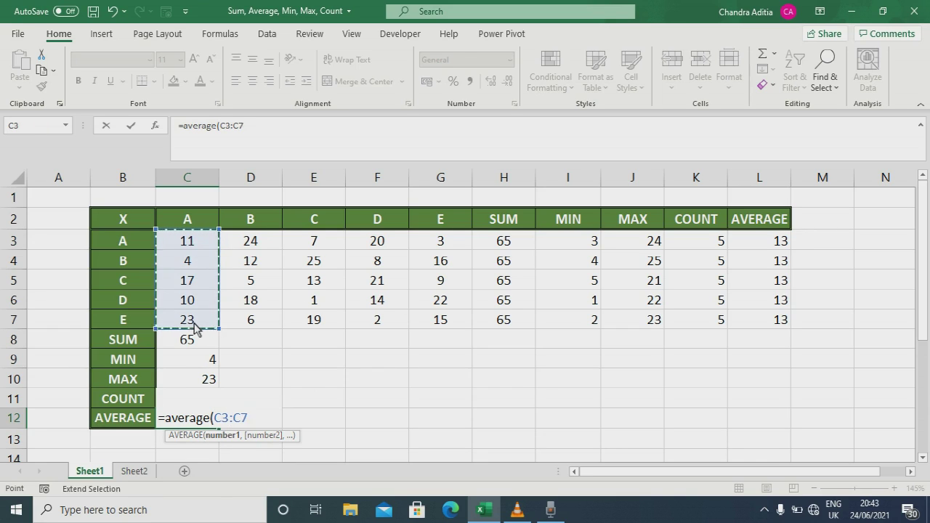
type(")")
key("Return")
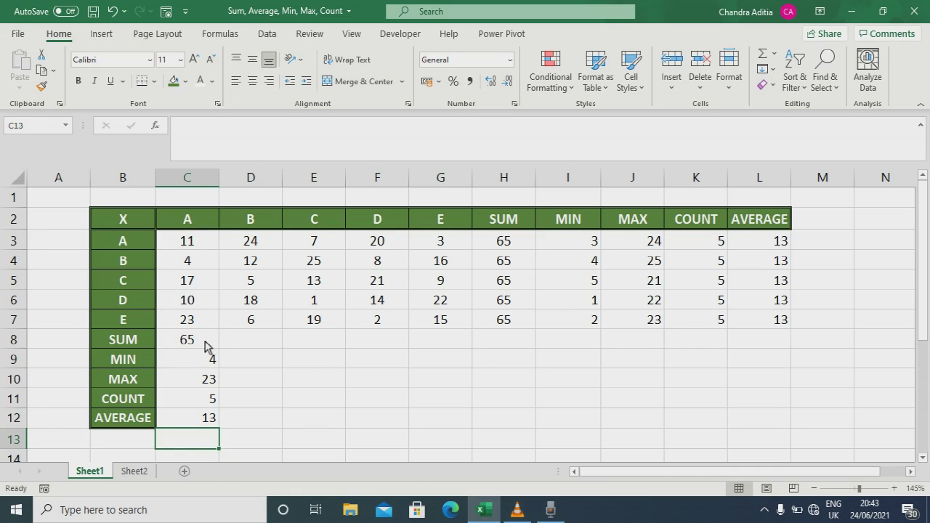
Copy the summary formulas from C8:C12 across through column G and centre the contents of C8:G12 horizontally
left_click_drag(204, 345, 201, 421)
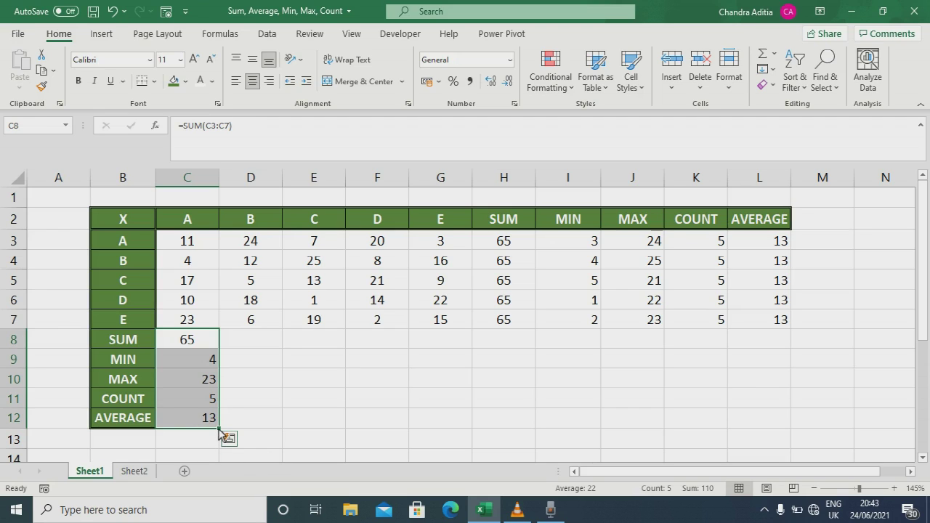
left_click_drag(218, 429, 445, 421)
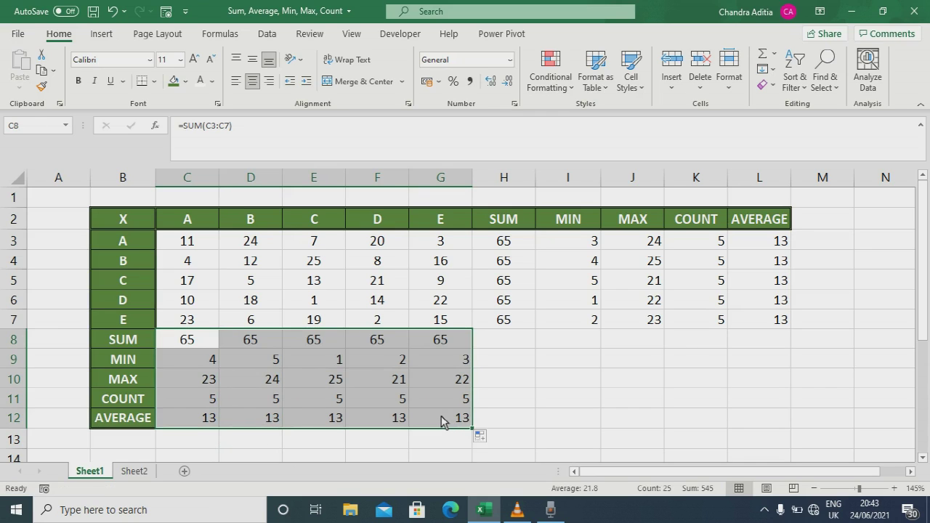
left_click_drag(203, 338, 440, 339)
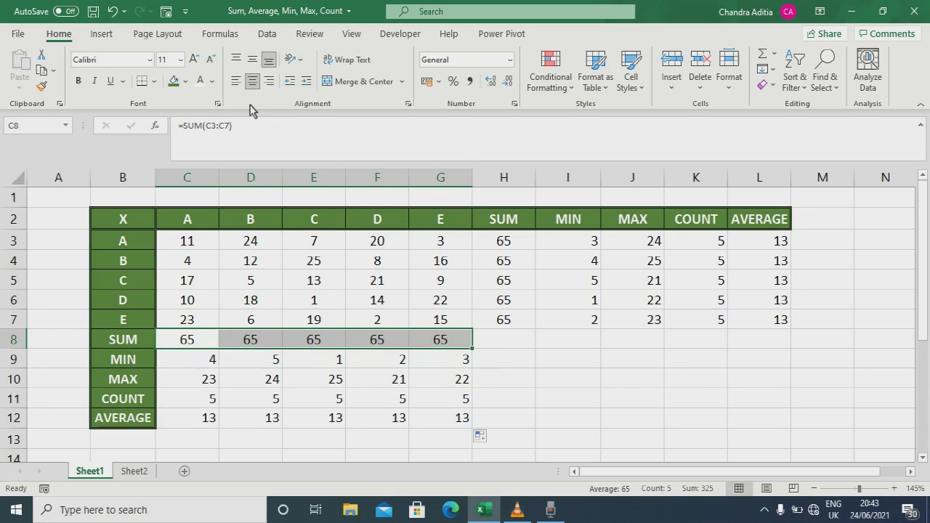
left_click(252, 82)
left_click_drag(208, 338, 438, 426)
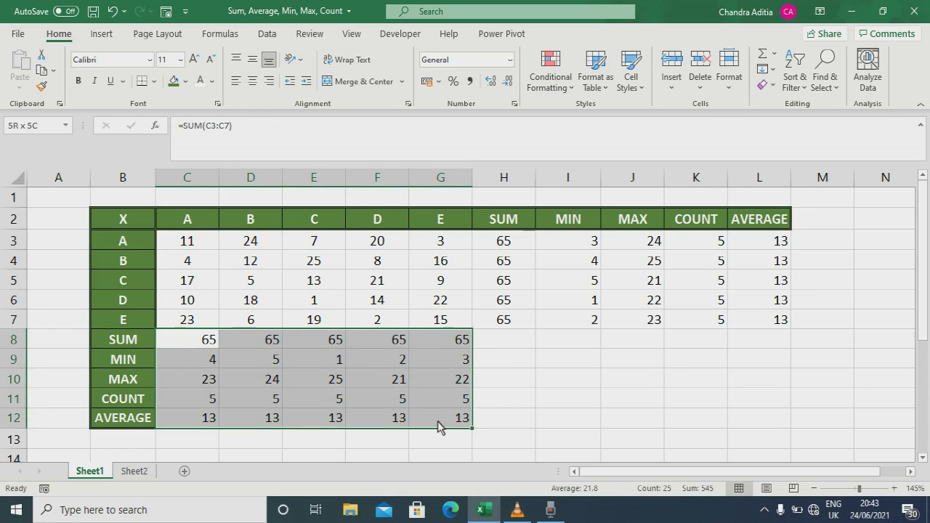
left_click(252, 81)
left_click(502, 341)
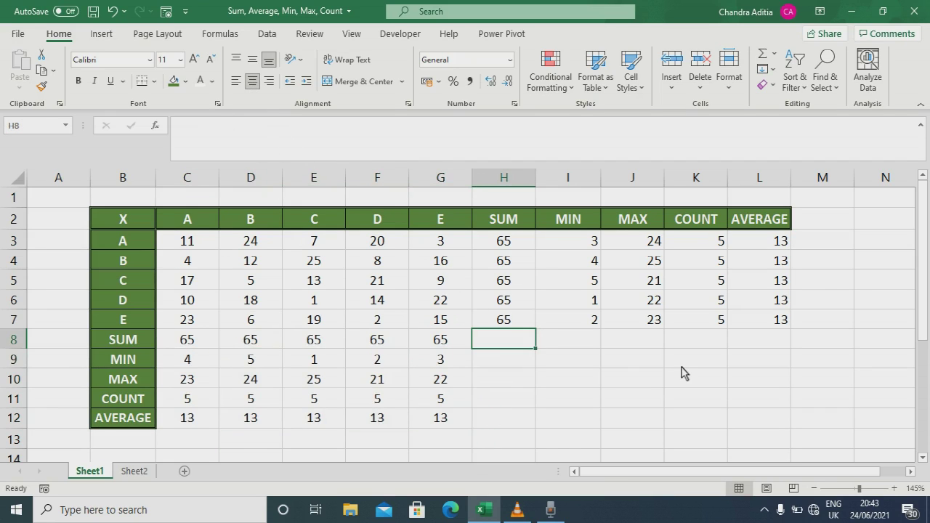
Compare the SUM, MIN, MAX, COUNT and AVERAGE columns beside the grid with the matching rows below it, and review the numbers in C3:G7
left_click_drag(510, 239, 518, 322)
left_click_drag(188, 348, 426, 353)
left_click_drag(188, 247, 439, 322)
left_click(187, 359)
left_click_drag(218, 368, 271, 367)
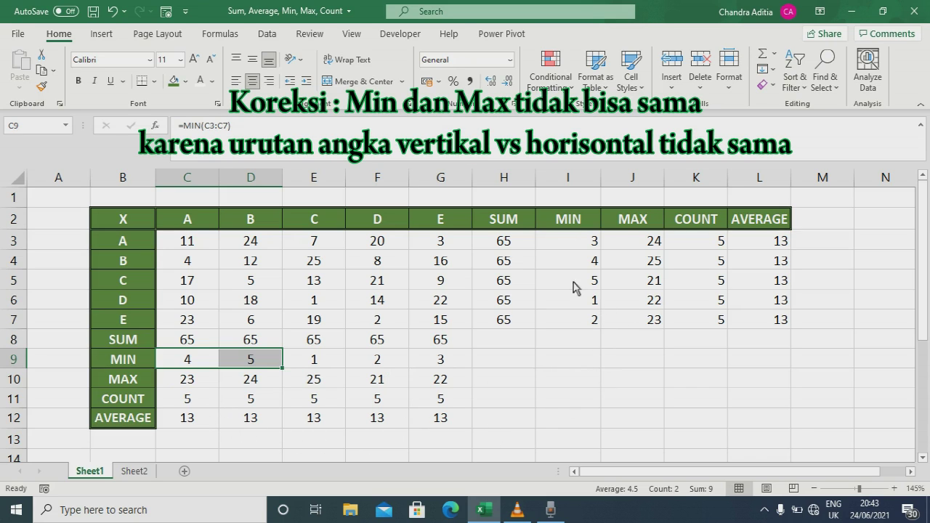
left_click(590, 240)
left_click(587, 280)
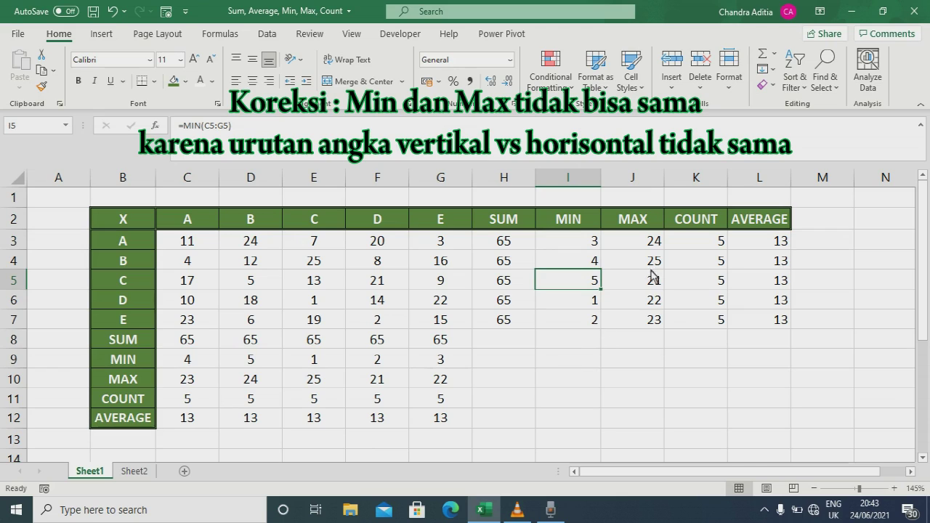
left_click_drag(183, 381, 425, 380)
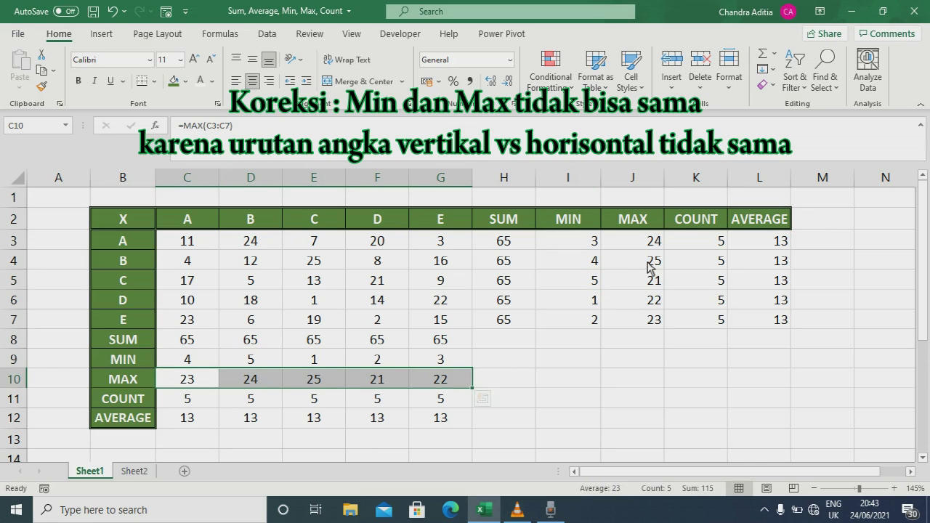
left_click_drag(652, 243, 652, 320)
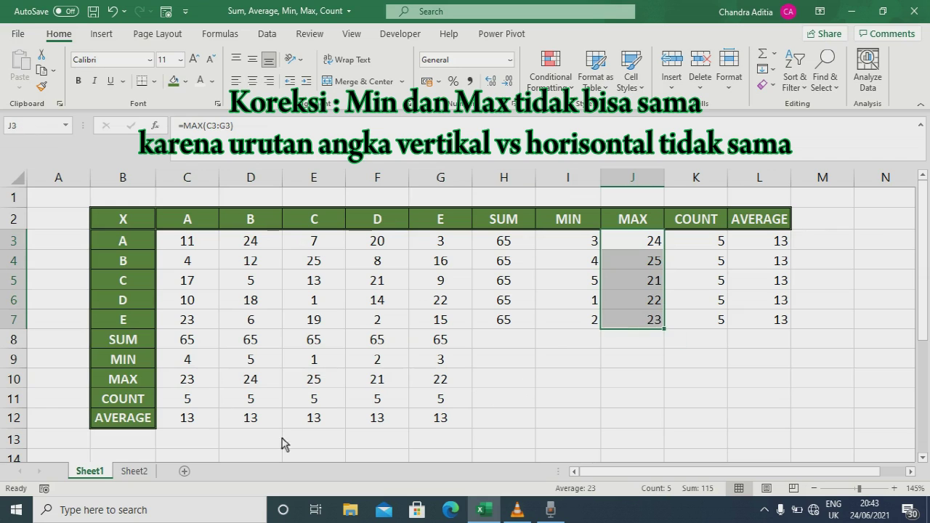
left_click_drag(183, 402, 450, 401)
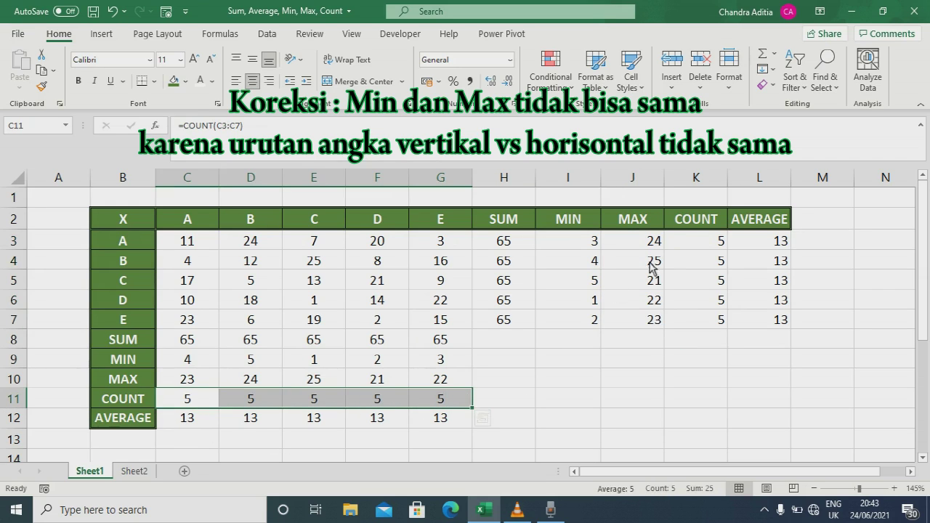
left_click_drag(710, 244, 710, 321)
left_click_drag(180, 423, 423, 424)
left_click_drag(759, 243, 767, 329)
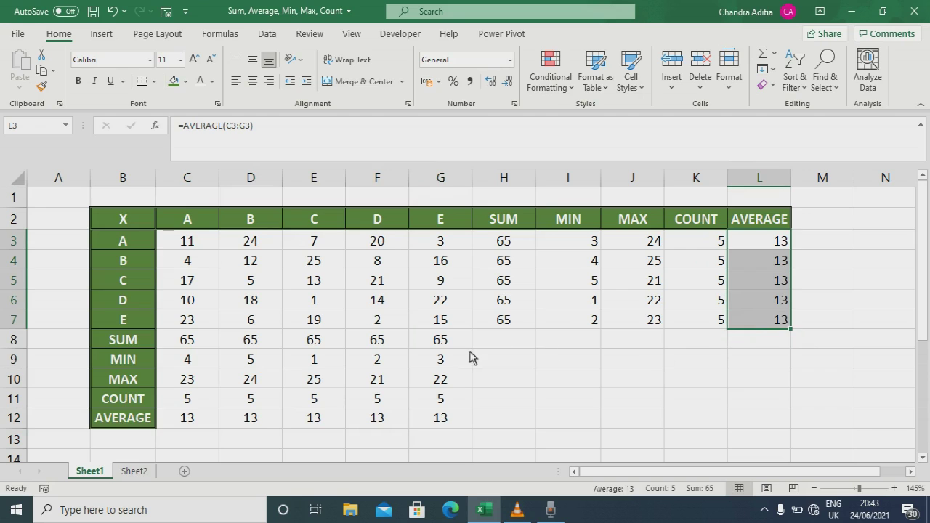
left_click_drag(184, 244, 446, 327)
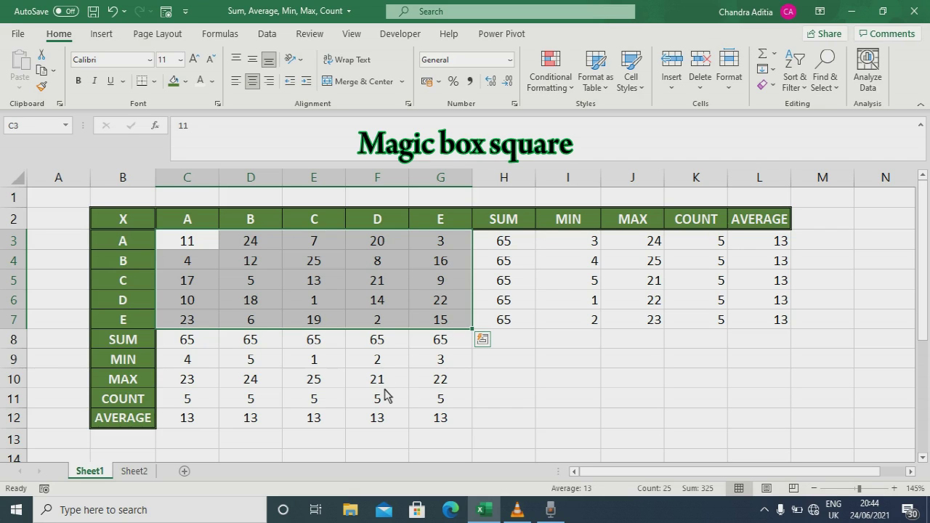
Compare the first row and first column of the number grid with their SUM results in column H and row 8
left_click_drag(192, 240, 442, 240)
left_click_drag(501, 241, 487, 317)
left_click_drag(187, 243, 187, 316)
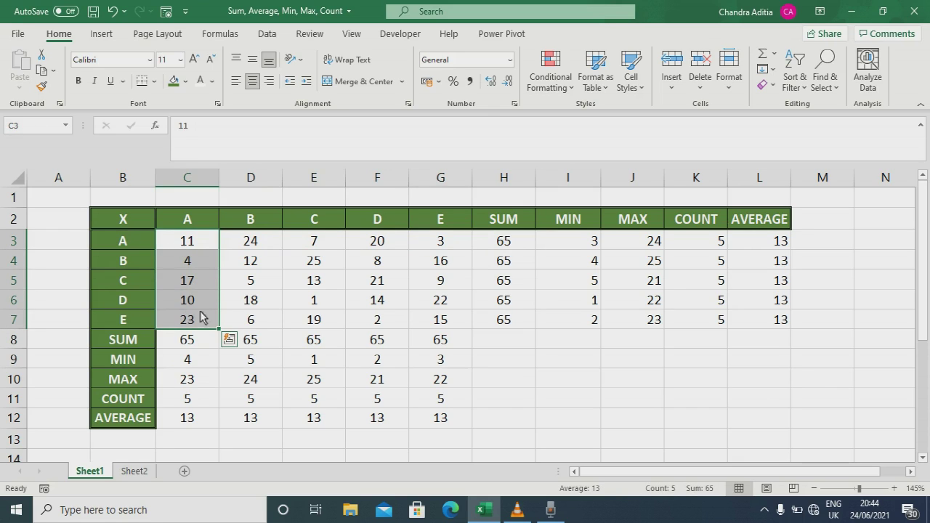
left_click(508, 344)
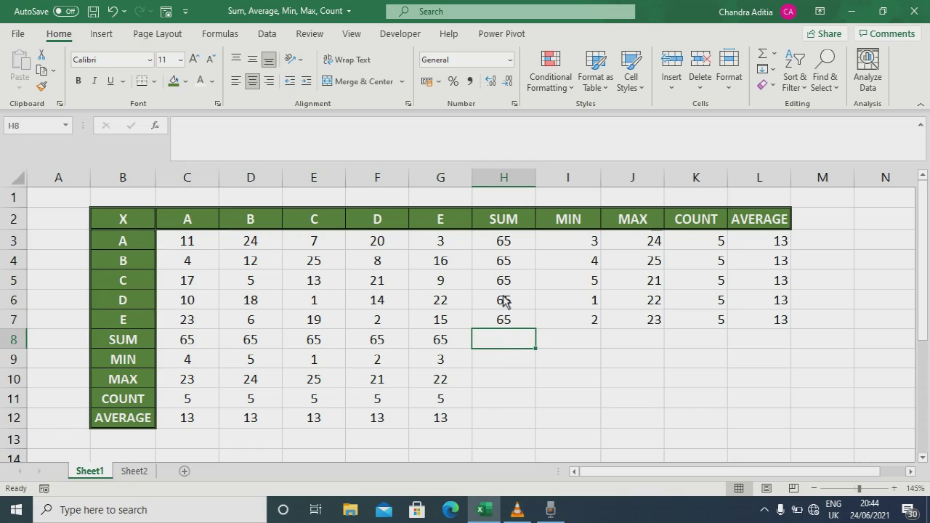
left_click_drag(174, 245, 461, 240)
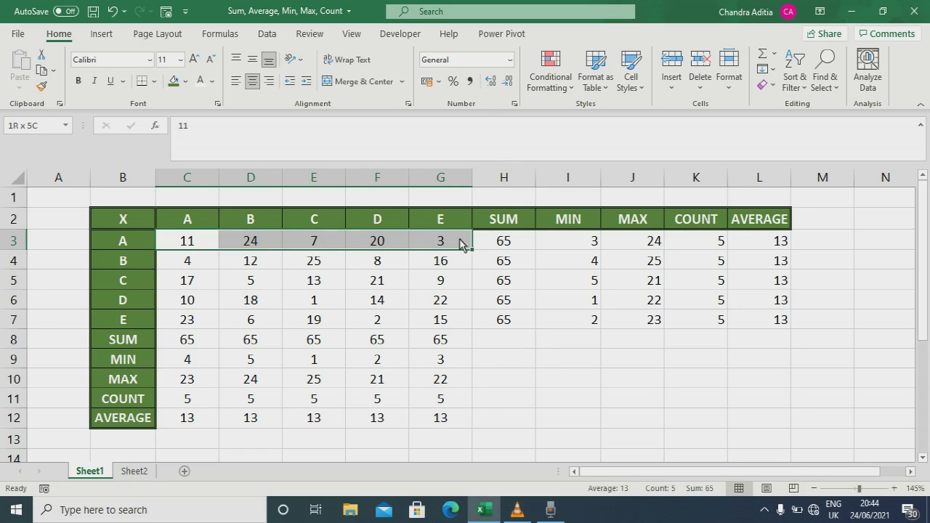
left_click_drag(197, 245, 190, 327)
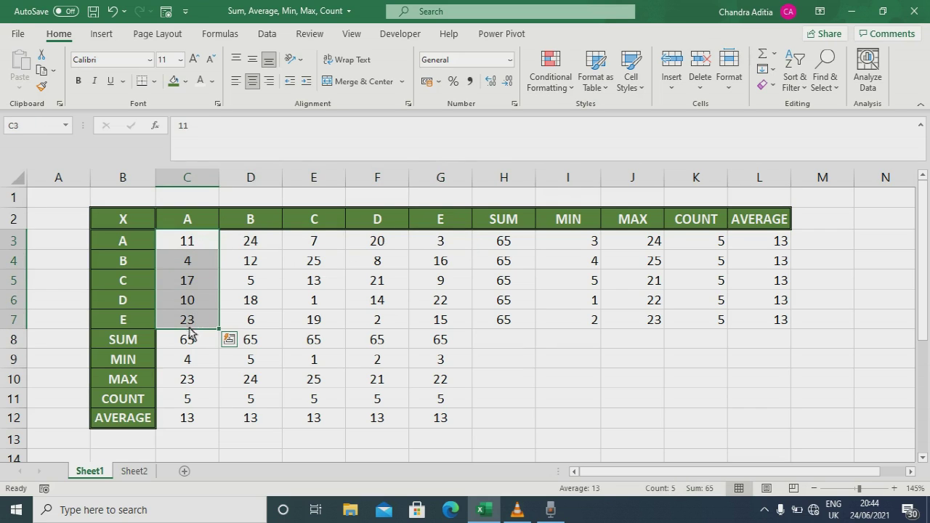
left_click(187, 341)
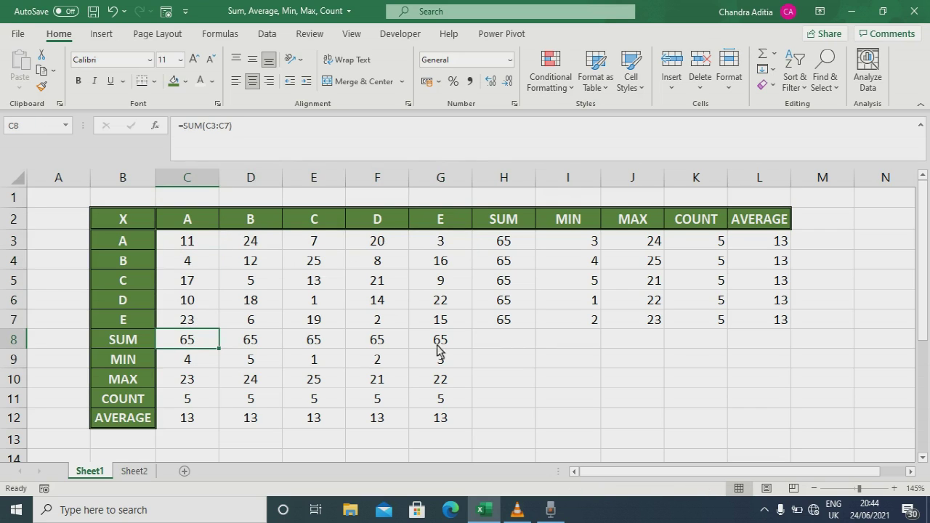
Enter the formula =SUM(C3,D4,E5,F6,G7) in cell H8 to total the descending diagonal of the number grid
left_click(509, 346)
type("=")
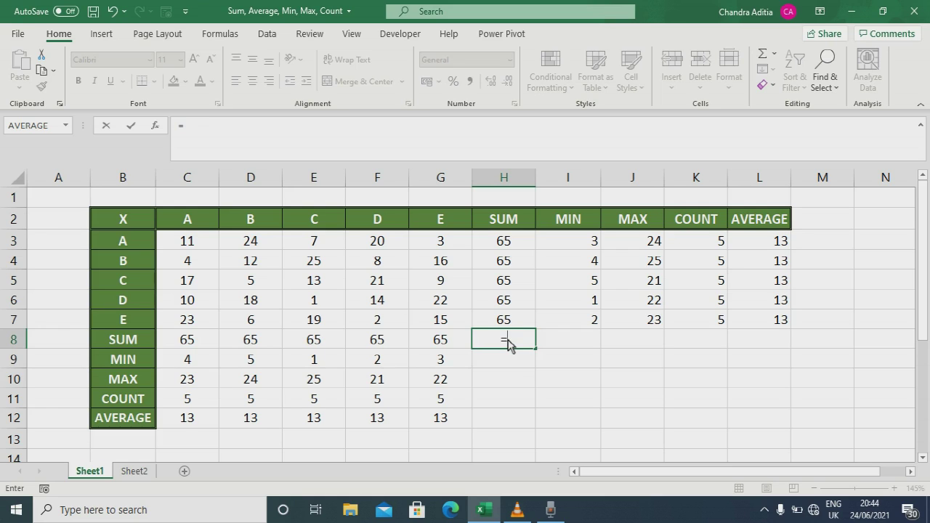
type("sum(")
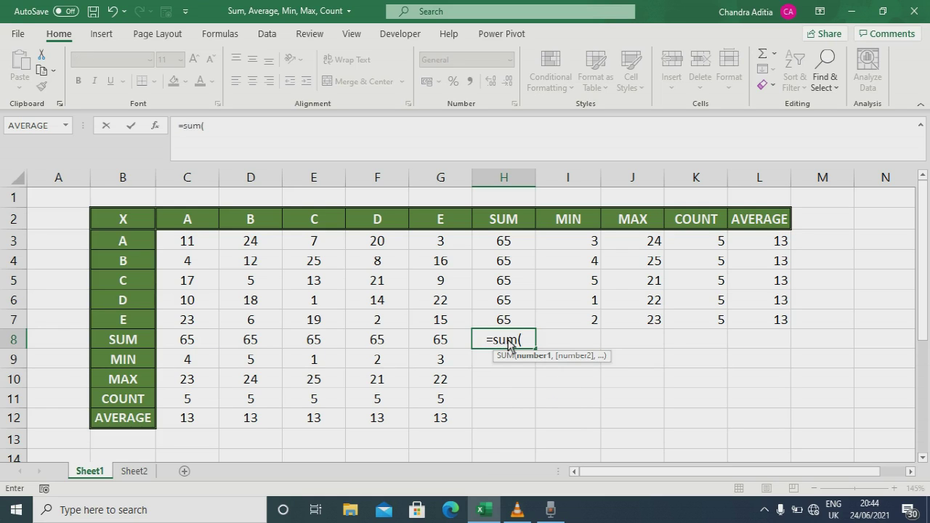
left_click(201, 247)
type(",")
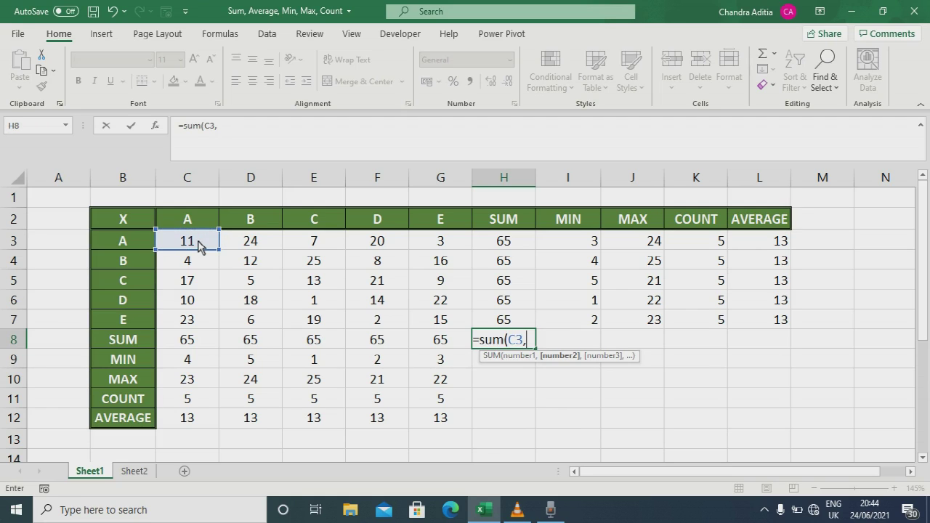
left_click(236, 261)
type(",")
left_click(325, 284)
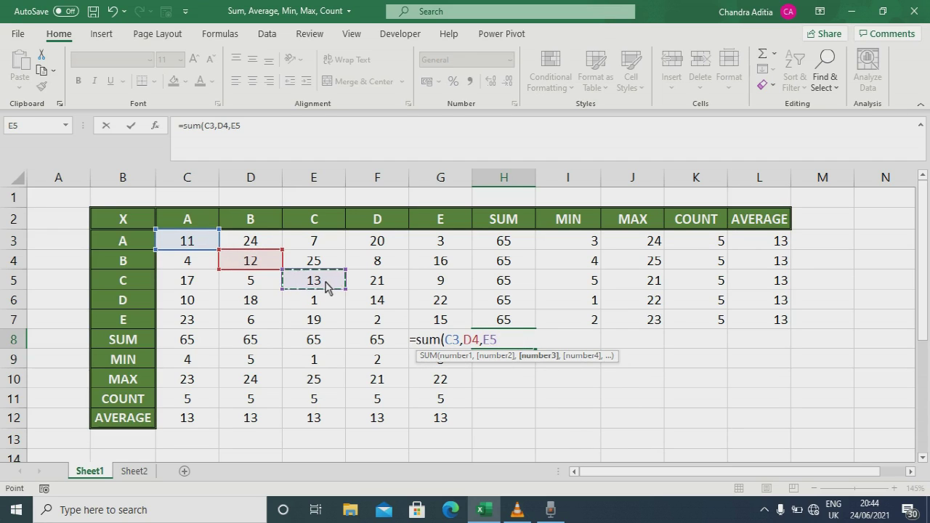
type(",")
left_click(365, 298)
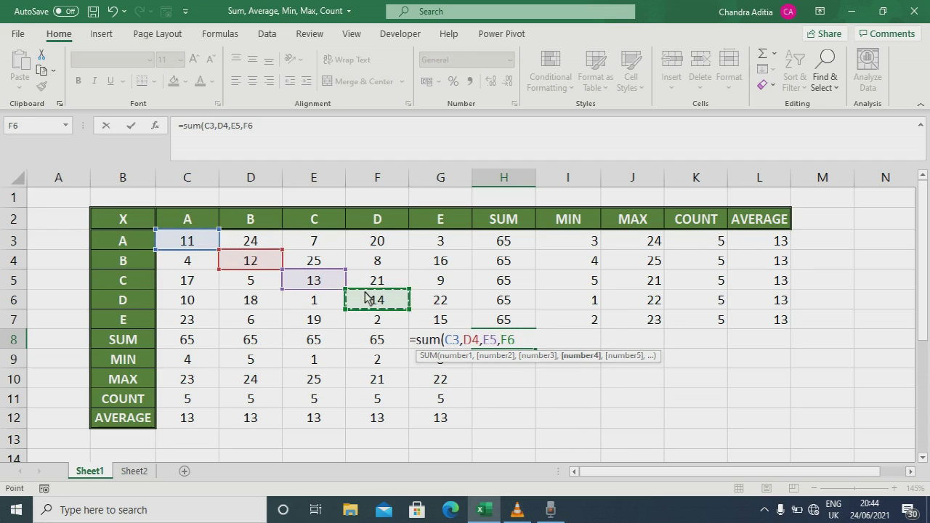
type(",")
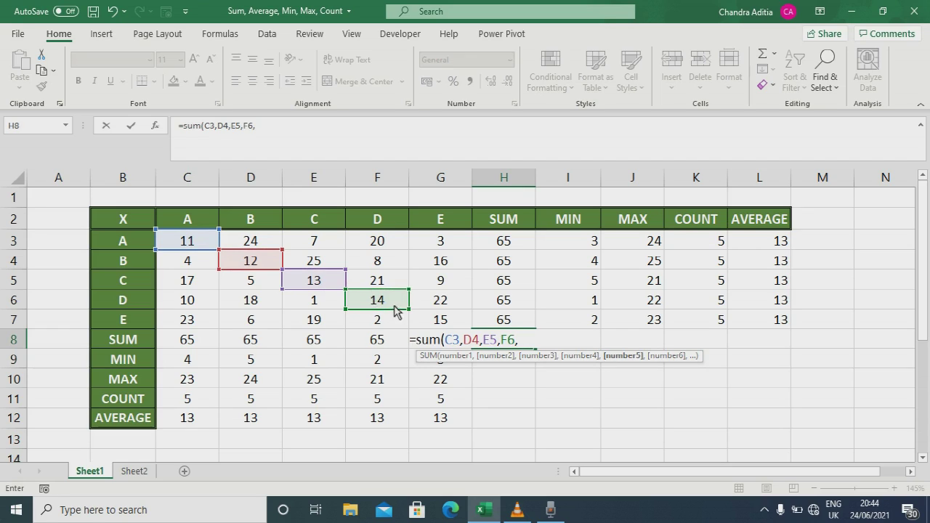
left_click(440, 320)
type(")")
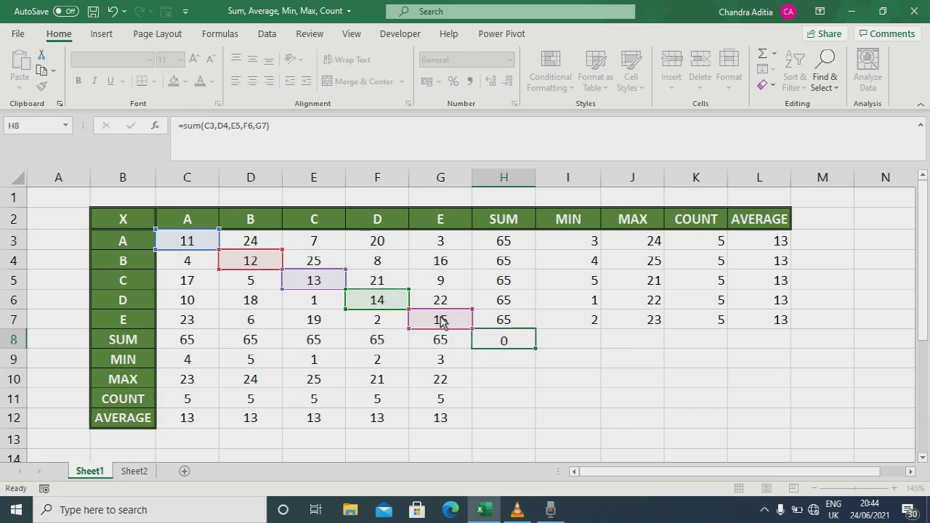
key("Return")
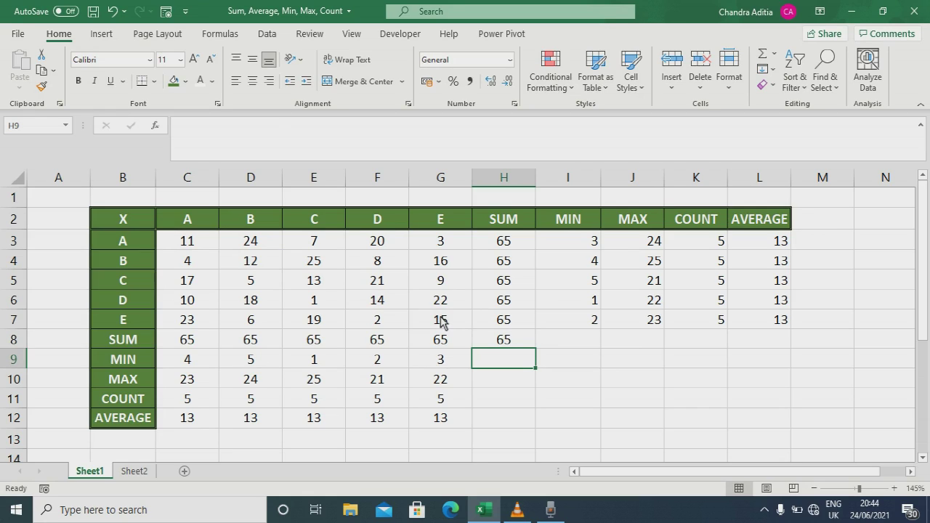
Enter the formula =SUM(C7,D6,E5,F4,G3) in cell H1 to total the ascending diagonal of the number grid
left_click(515, 201)
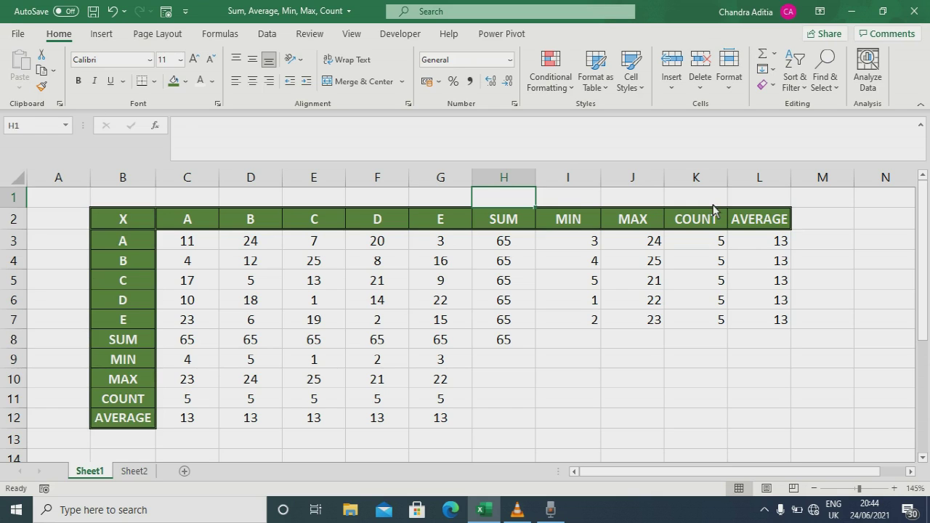
type("=sum(")
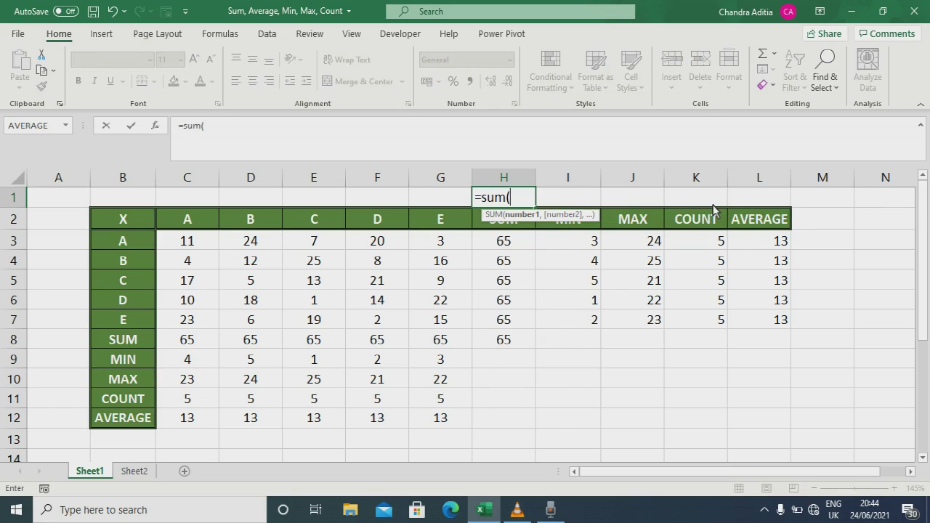
left_click(186, 323)
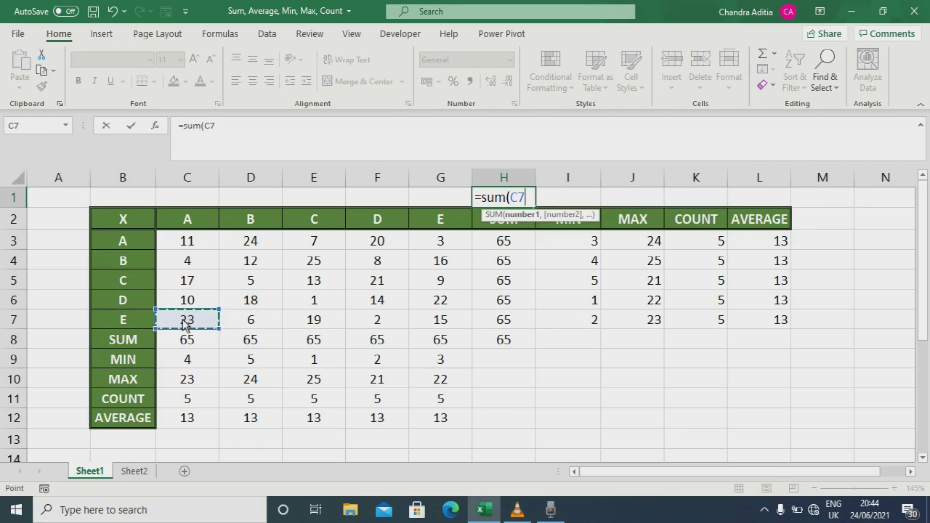
type(",")
left_click(247, 306)
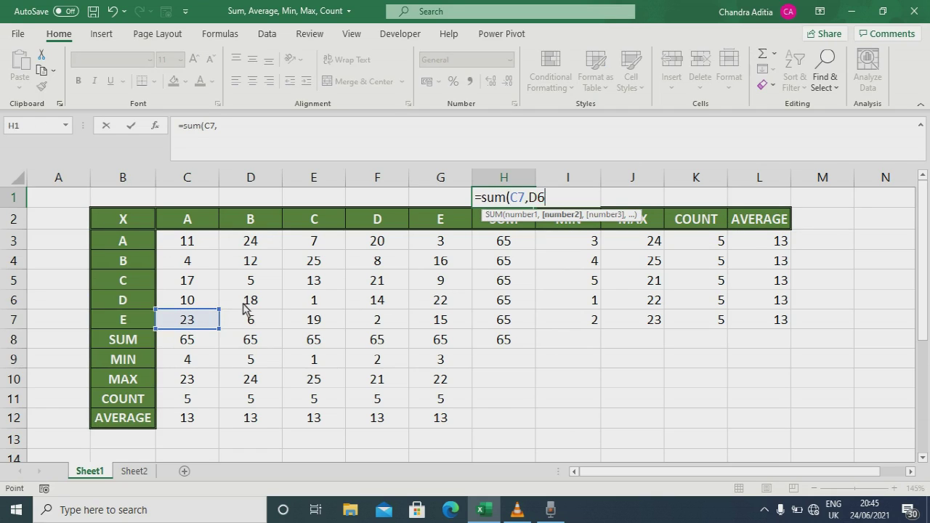
type(",")
left_click(320, 286)
type(",")
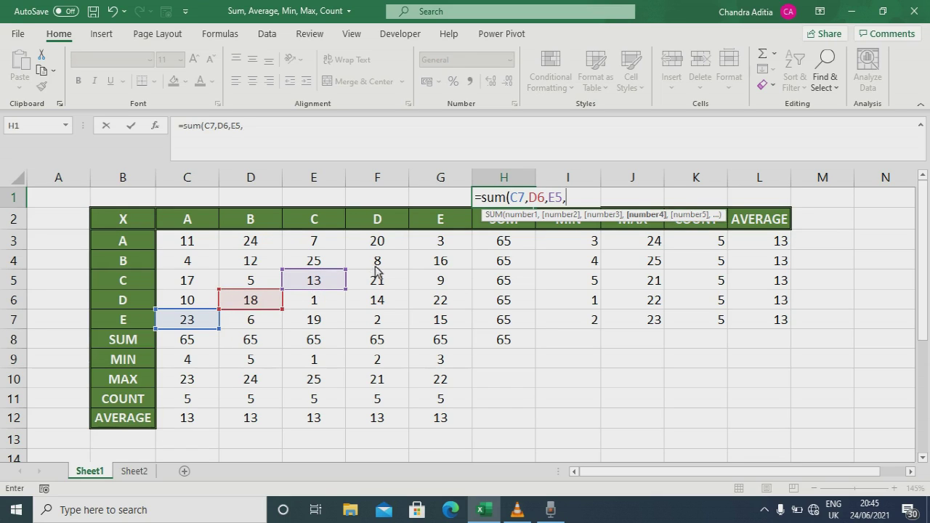
left_click(382, 263)
type(",")
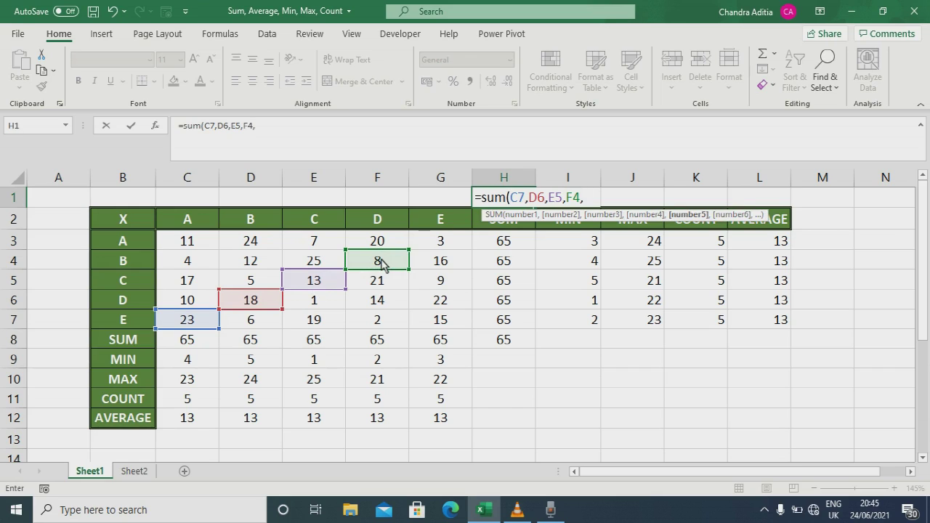
left_click(443, 242)
key("Return")
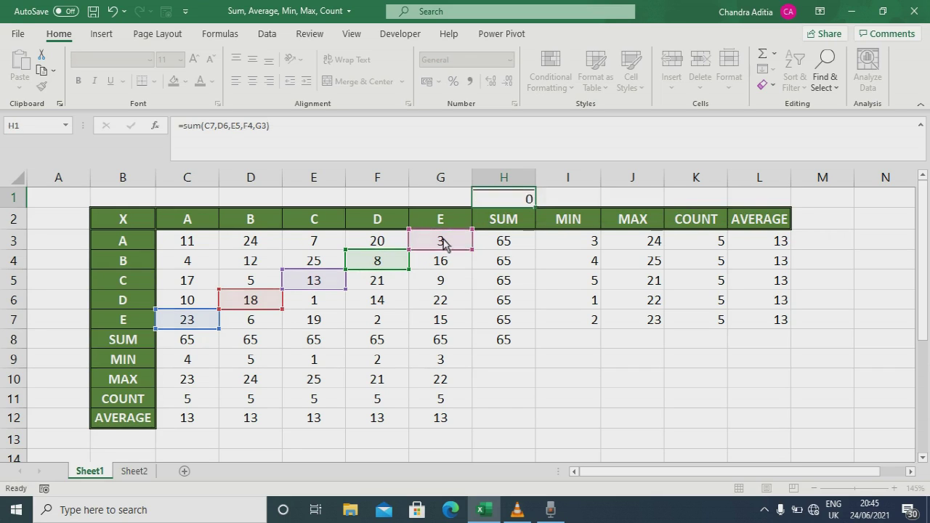